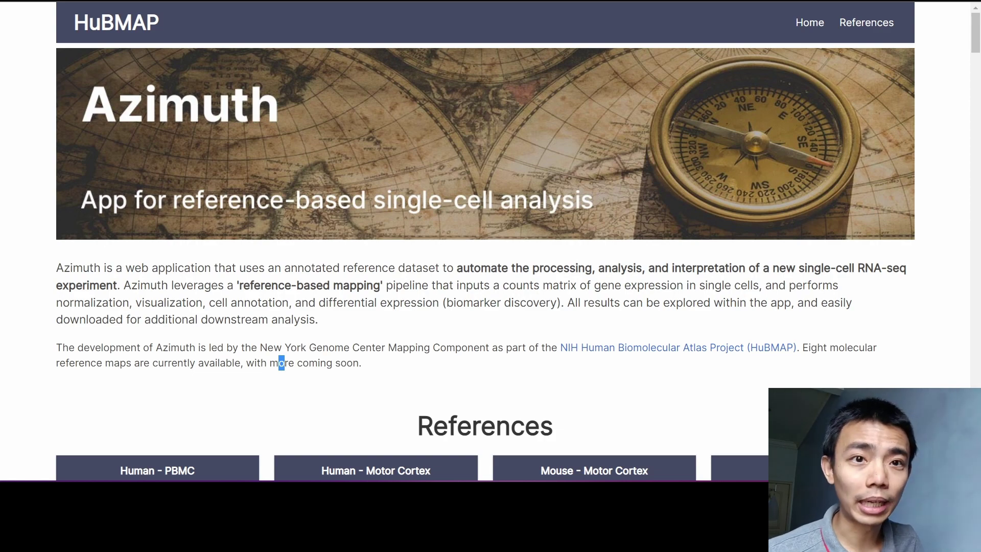
# Step: Open the details of the Human - PBMC reference and examine its overview and demo dataset entry
pyautogui.scroll(-8, 282, 362)
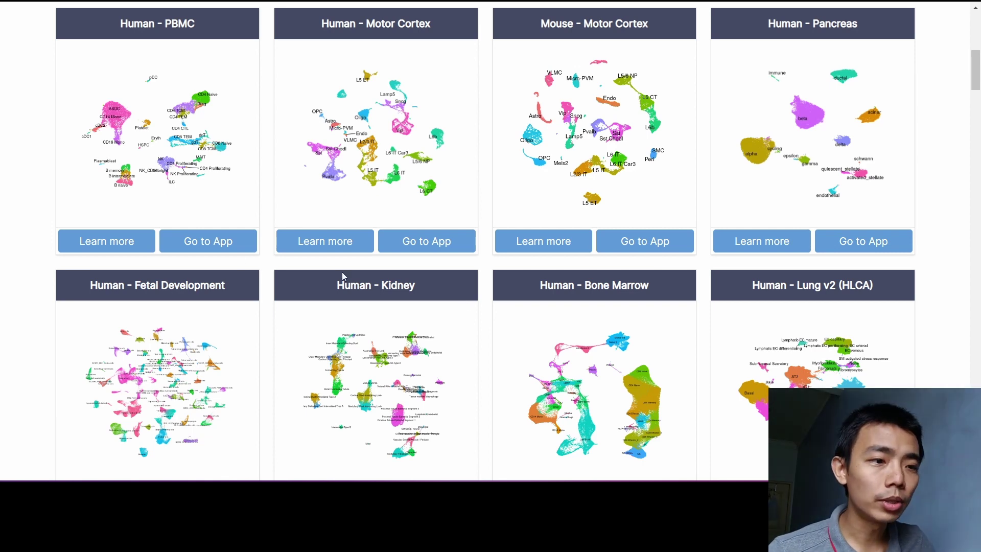
pyautogui.click(113, 241)
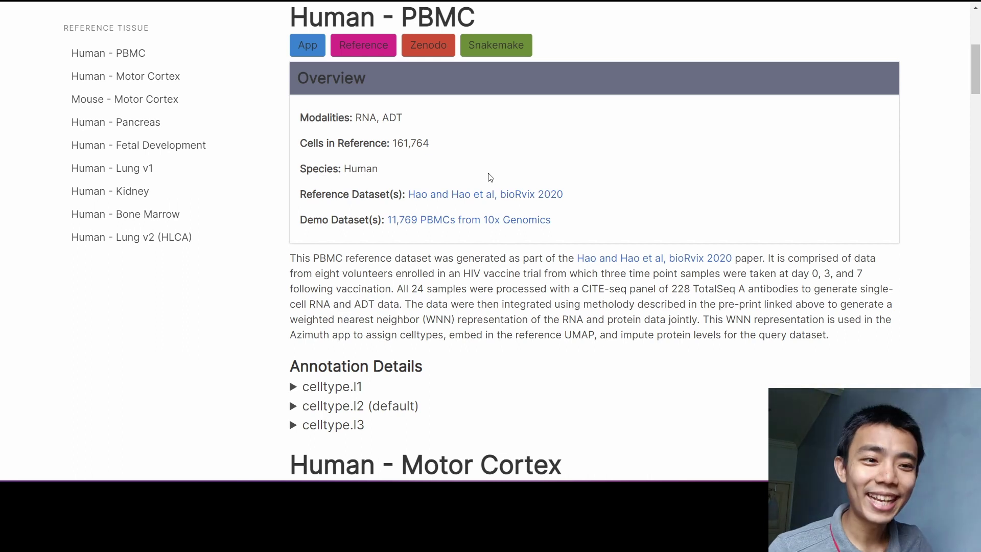
pyautogui.moveTo(300, 219); pyautogui.dragTo(368, 220)
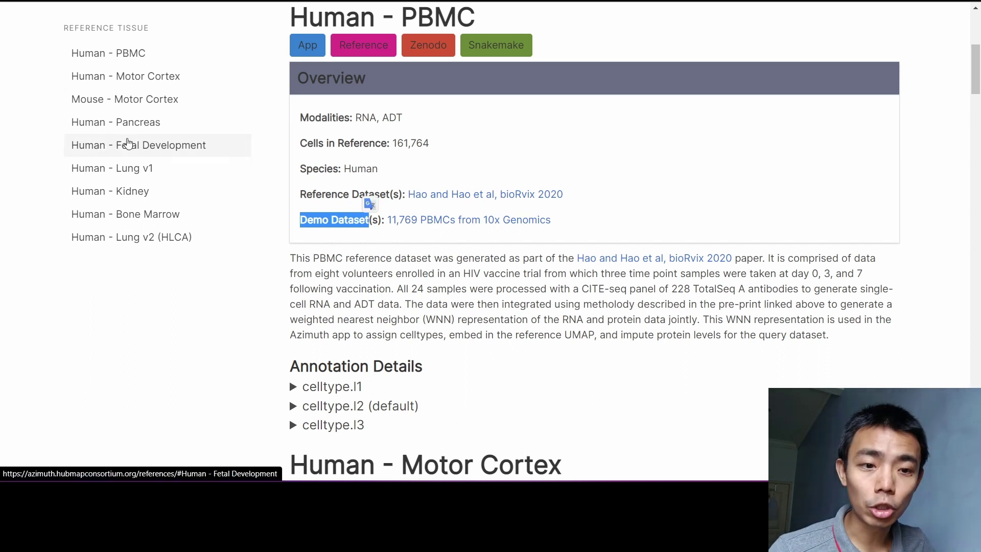
# Step: Examine the Human - Lung v1 reference overview, including its reference and demo datasets
pyautogui.click(150, 172)
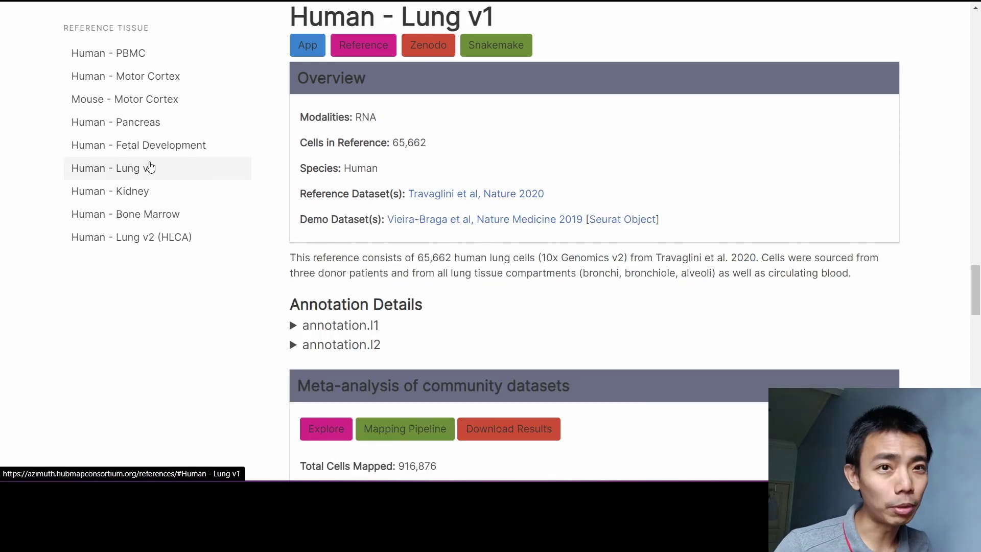
pyautogui.moveTo(545, 195); pyautogui.dragTo(601, 219)
pyautogui.click(522, 166)
pyautogui.click(700, 217)
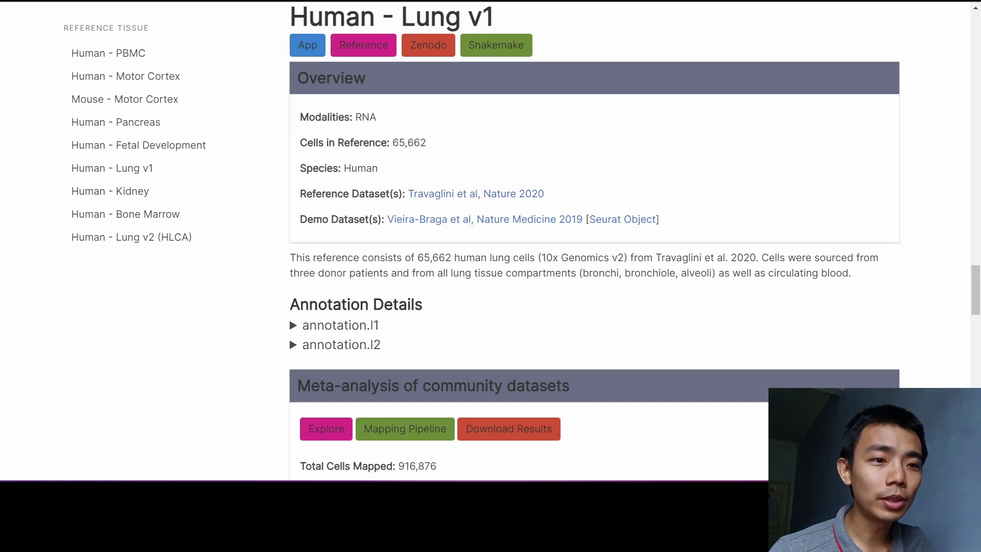
# Step: Expand the celltype.l1 annotation details of the Human - PBMC reference and examine the cell type table
pyautogui.scroll(-8, 702, 181)
pyautogui.scroll(7, 480, 281)
pyautogui.scroll(15, 479, 281)
pyautogui.scroll(-5, 446, 291)
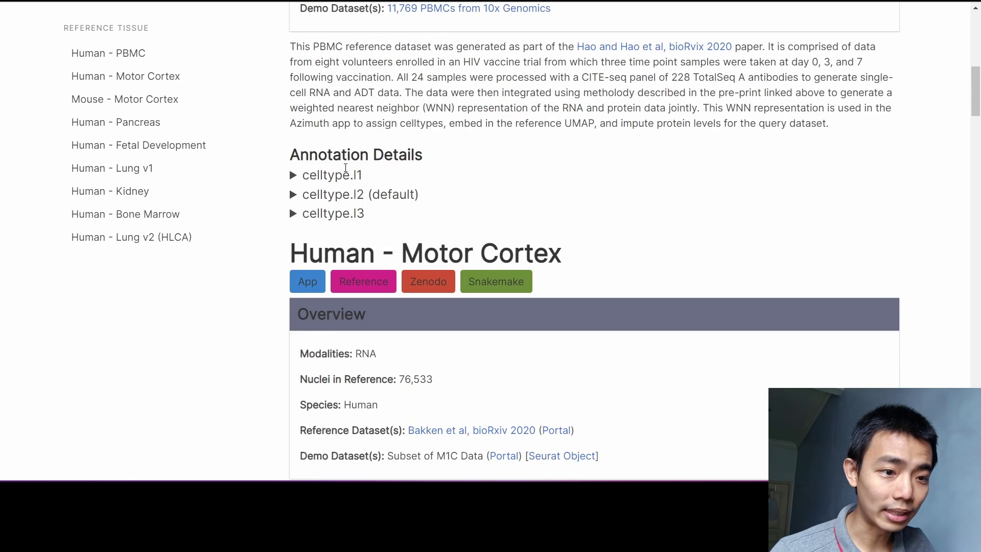
pyautogui.click(291, 175)
pyautogui.scroll(-4, 710, 154)
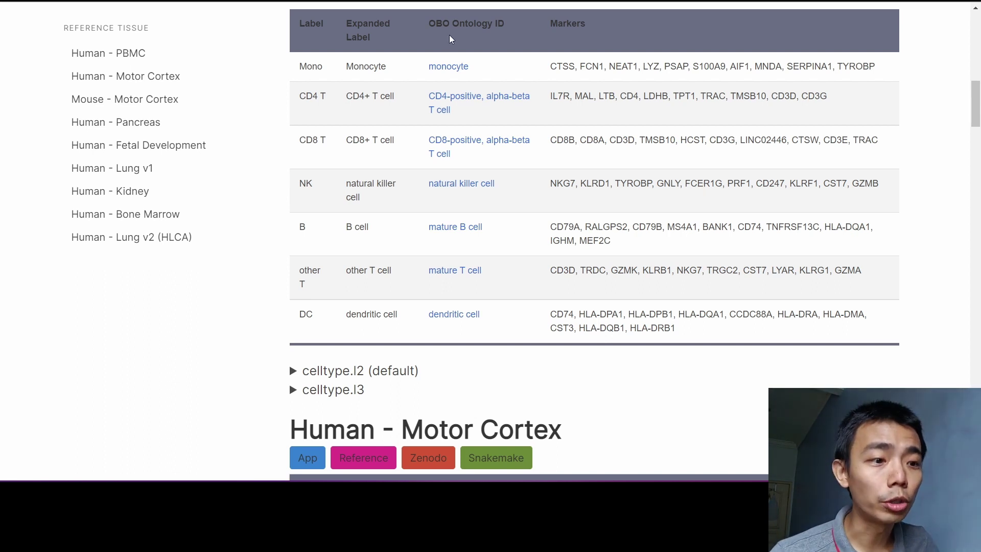
# Step: Open the ontology entry for the natural killer cell from the OBO Ontology ID column and read through it
pyautogui.moveTo(442, 23); pyautogui.dragTo(505, 24)
pyautogui.click(444, 183)
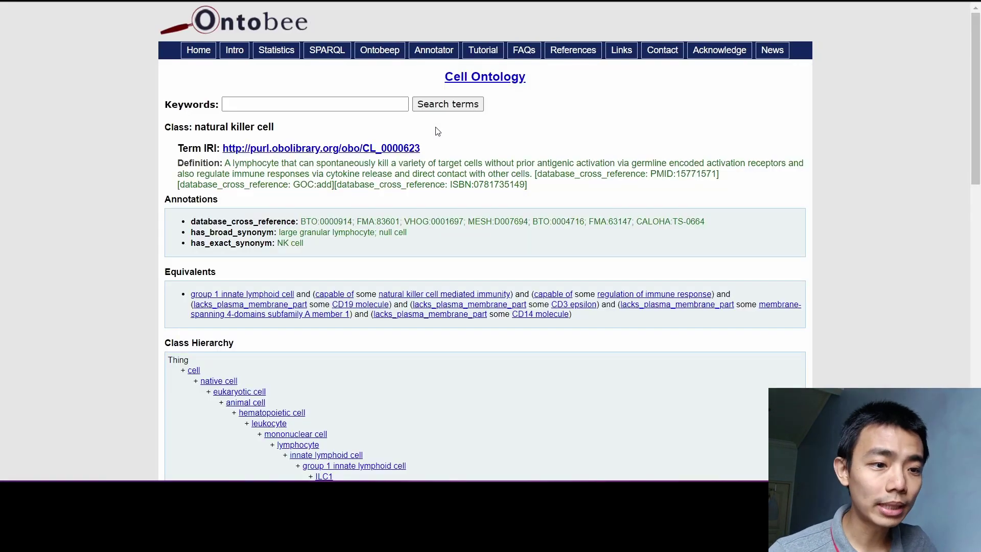
pyautogui.scroll(-20, 395, 211)
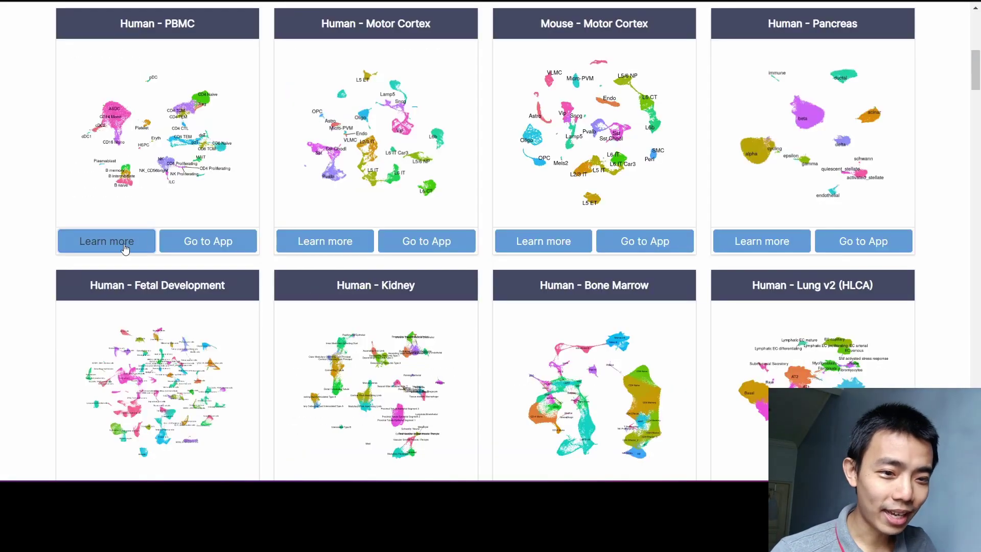
# Step: Open the mapping app for the human primary motor cortex reference and load its demo dataset
pyautogui.click(208, 245)
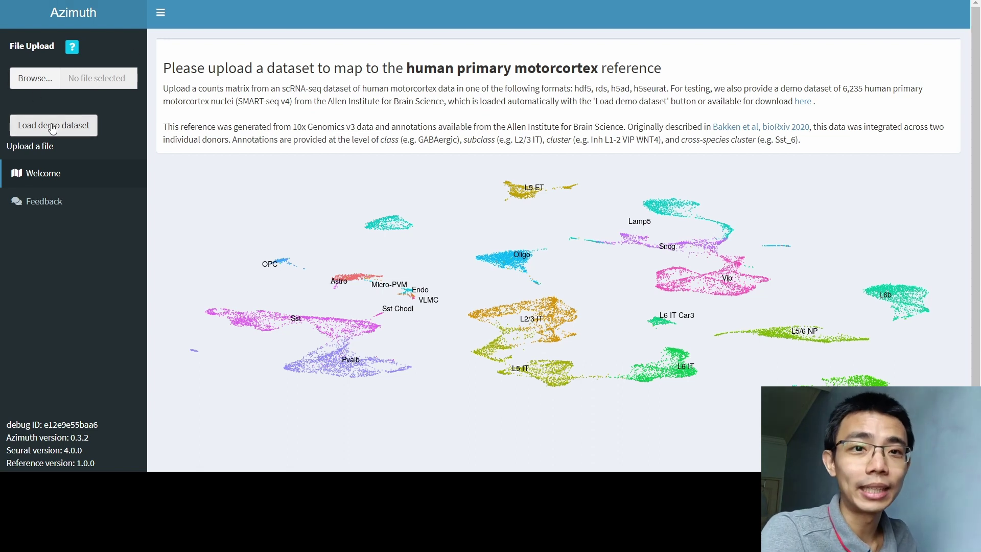
pyautogui.moveTo(71, 49)
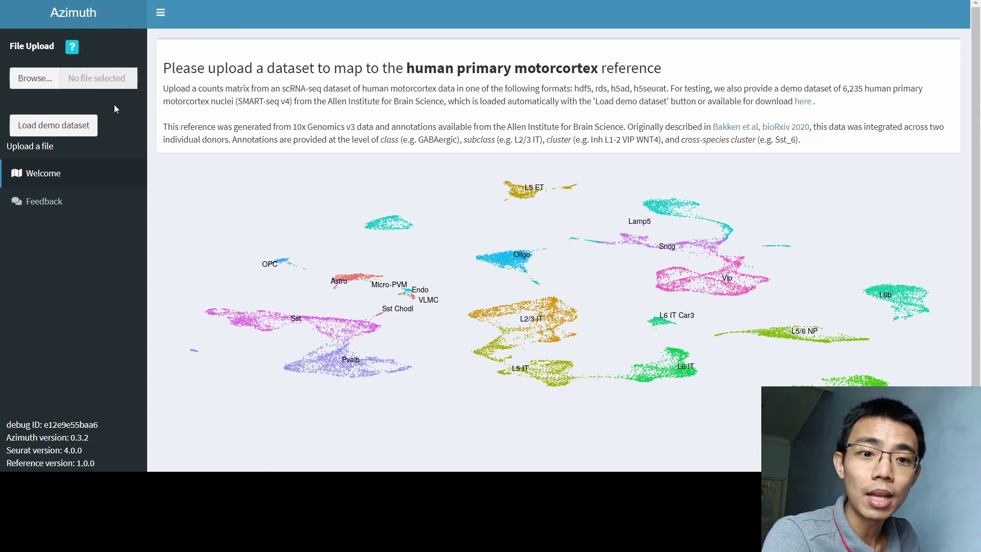
pyautogui.click(54, 126)
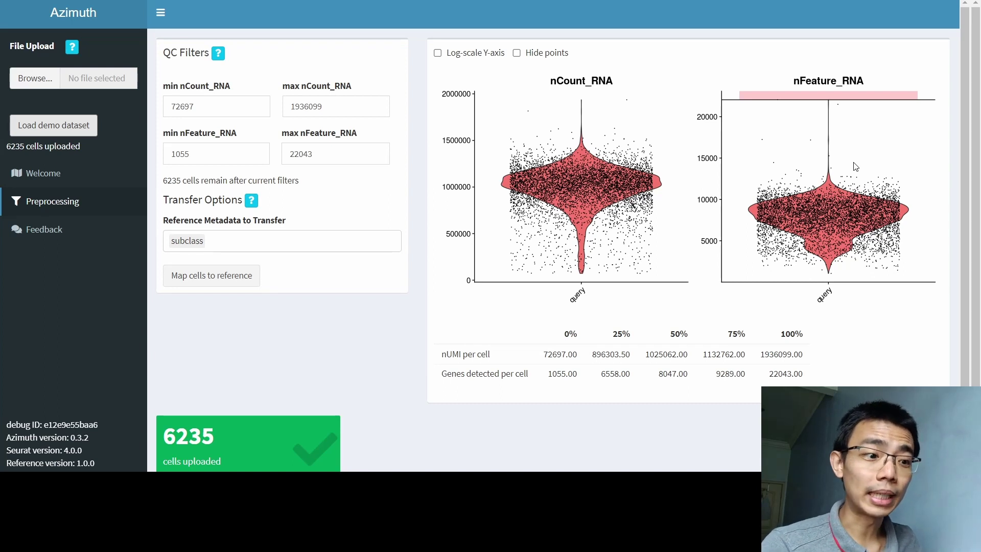
# Step: Review the nCount_RNA filter limits and display the QC violin plots with a log-scale Y-axis
pyautogui.doubleClick(209, 106)
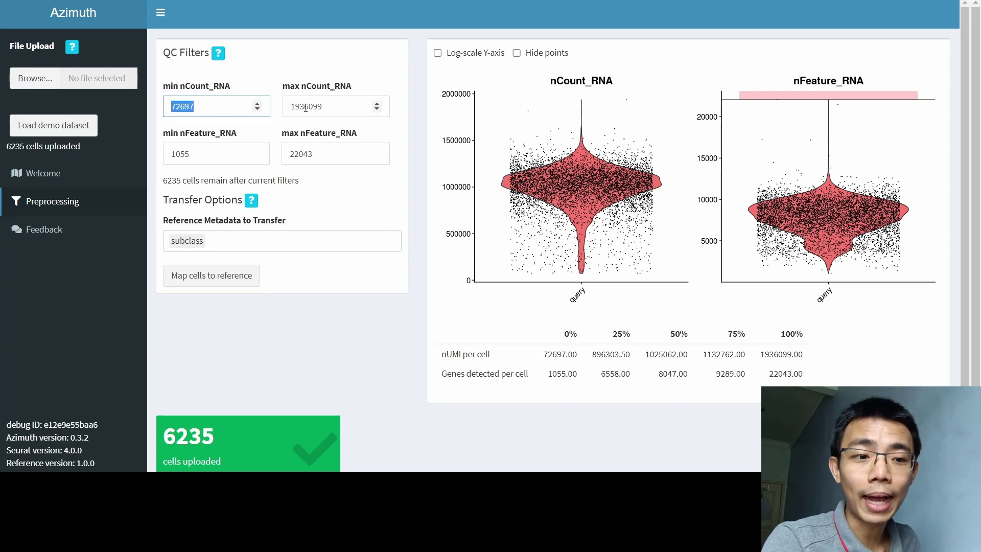
pyautogui.moveTo(334, 106); pyautogui.dragTo(284, 106)
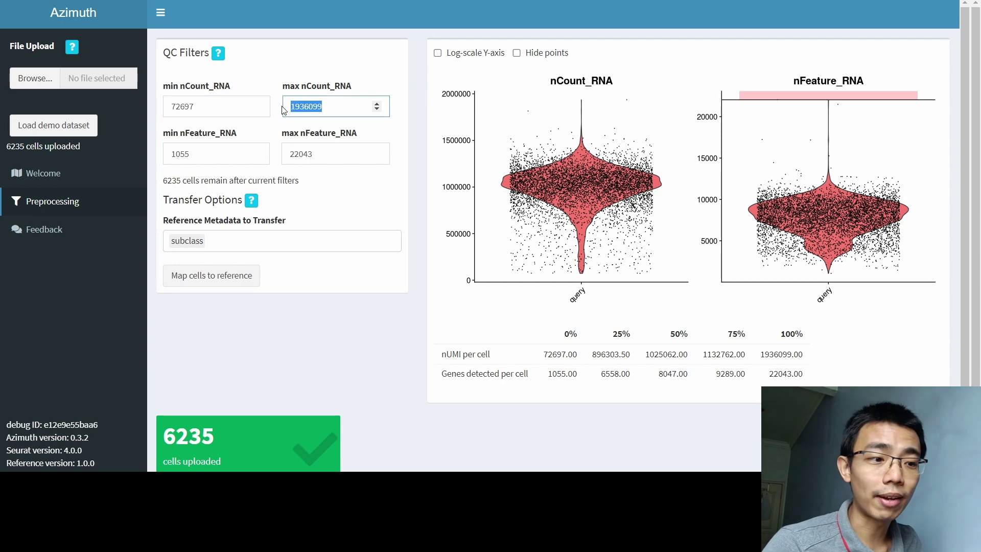
pyautogui.click(463, 56)
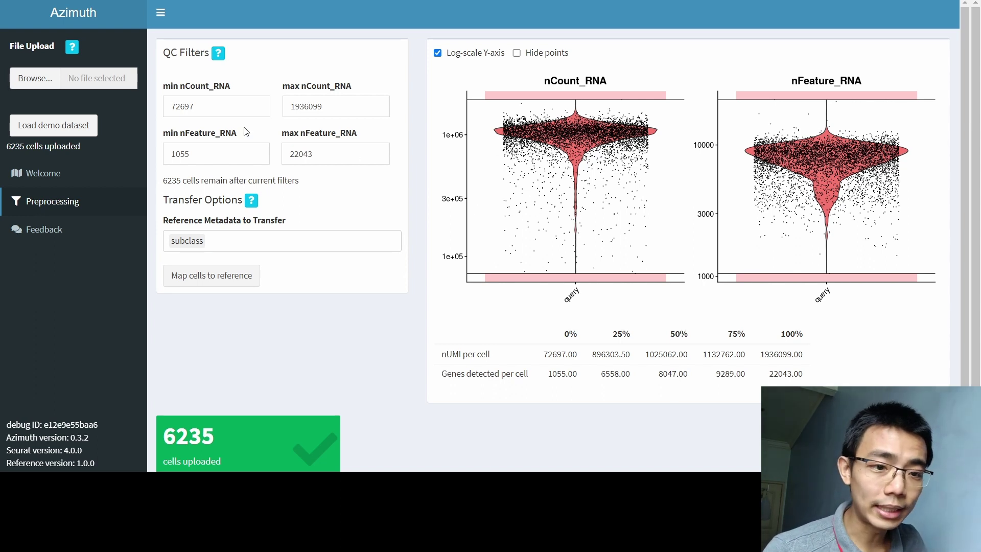
# Step: Set the minimum nCount_RNA filter to 30000
pyautogui.moveTo(255, 106); pyautogui.dragTo(139, 103)
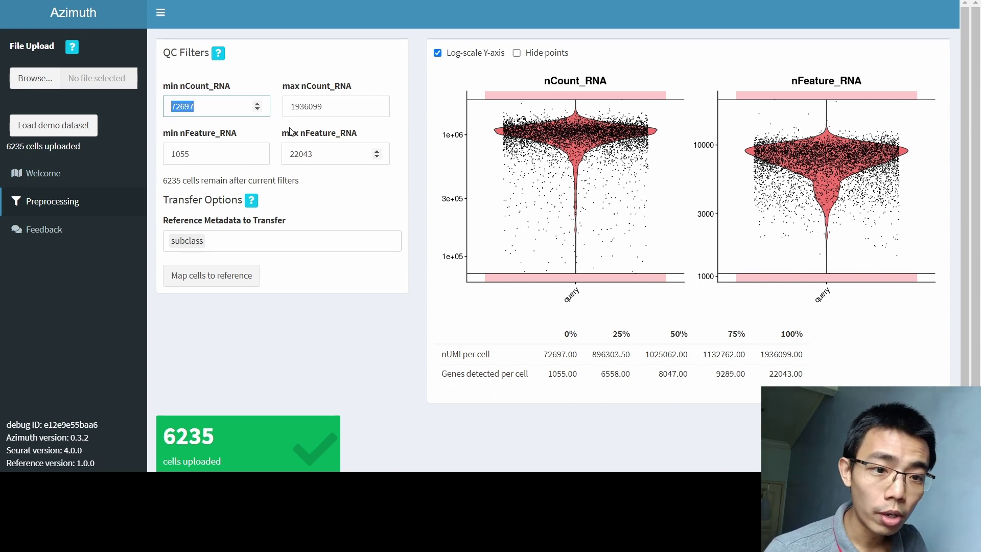
pyautogui.write('30000')
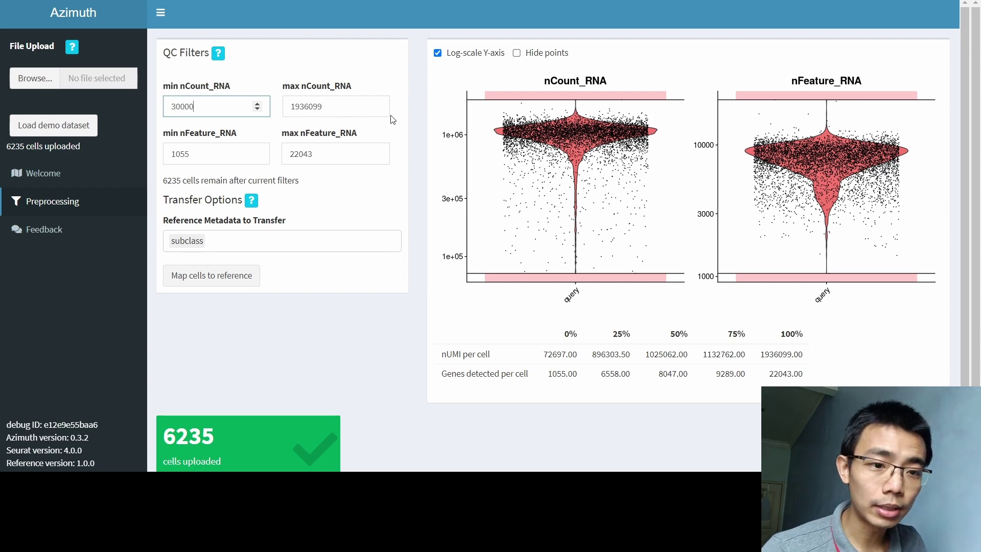
pyautogui.press('Tab')
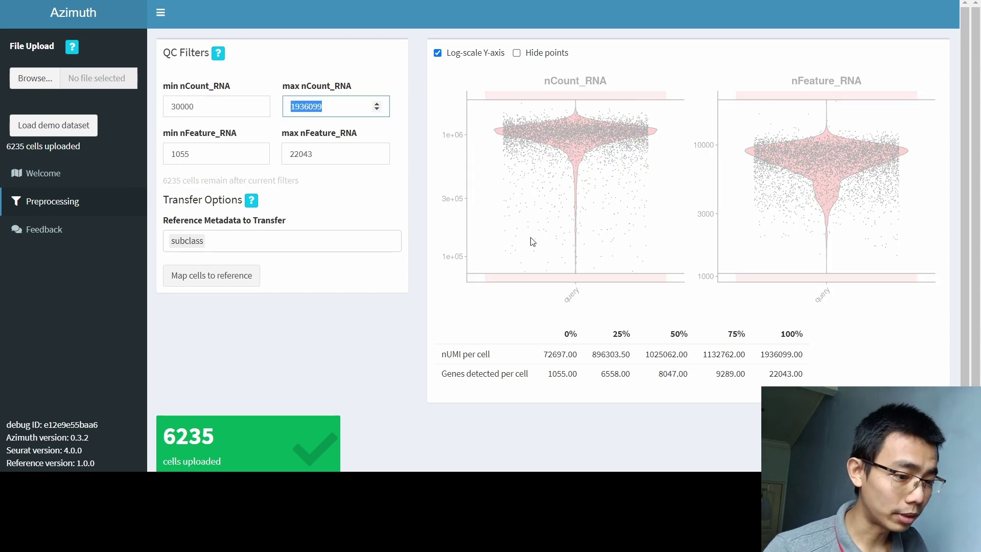
# Step: Copy the 25% and 75% nUMI per cell values into the nCount_RNA filters: minimum 896303, maximum 1132762
pyautogui.moveTo(593, 354); pyautogui.dragTo(625, 355)
pyautogui.hotkey('ctrl', 'c')
pyautogui.doubleClick(257, 107)
pyautogui.hotkey('ctrl', 'v')
pyautogui.moveTo(703, 354); pyautogui.dragTo(736, 357)
pyautogui.hotkey('ctrl', 'c')
pyautogui.doubleClick(368, 106)
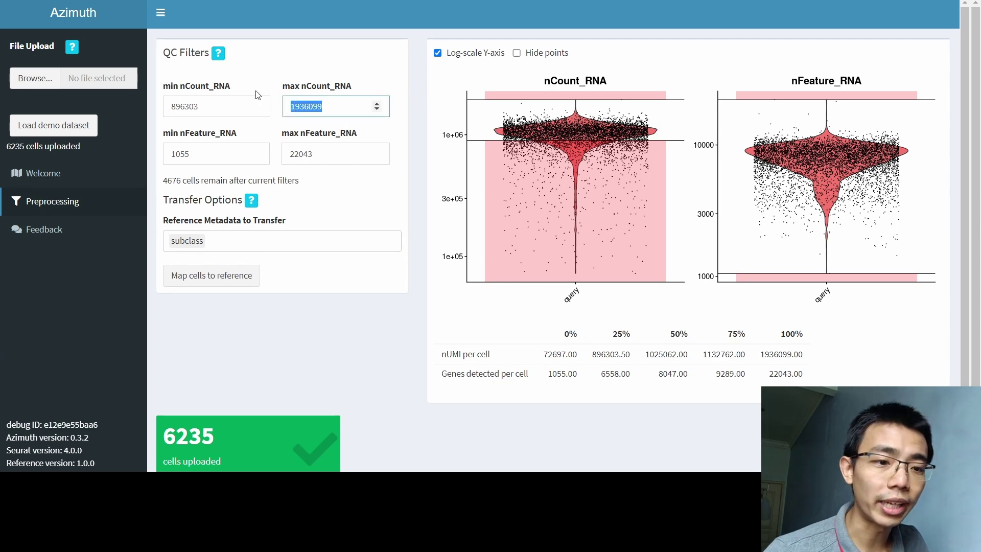
pyautogui.hotkey('ctrl', 'v')
pyautogui.press('Tab')
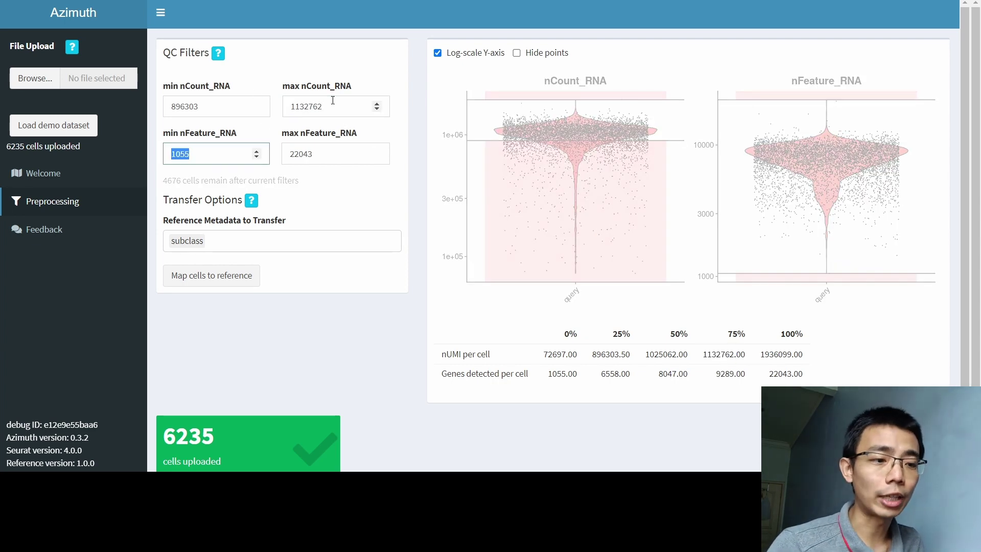
# Step: Set the nCount_RNA filter range to a minimum of 30000 and a maximum of 180000
pyautogui.hotkey('shift', 'Tab')
pyautogui.hotkey('shift', 'Tab')
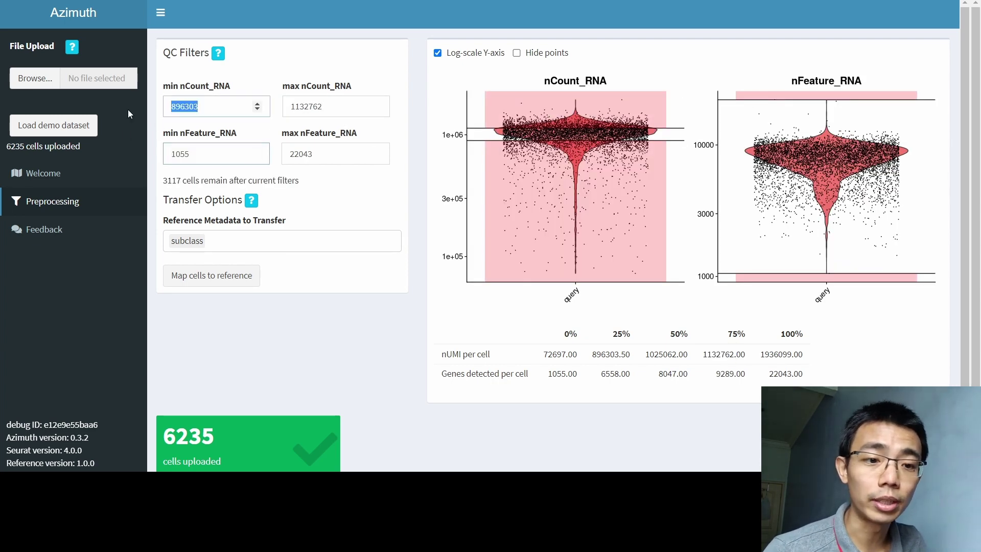
pyautogui.write('30000')
pyautogui.press('Tab')
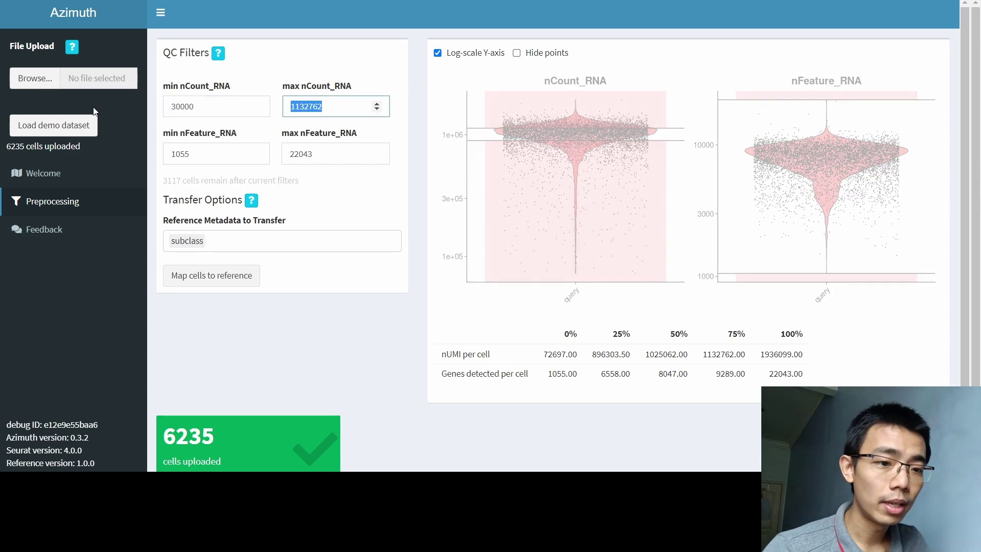
pyautogui.moveTo(321, 106); pyautogui.dragTo(312, 102)
pyautogui.write('18000')
pyautogui.press('Tab')
pyautogui.click(327, 106)
pyautogui.write('0')
pyautogui.press('Tab')
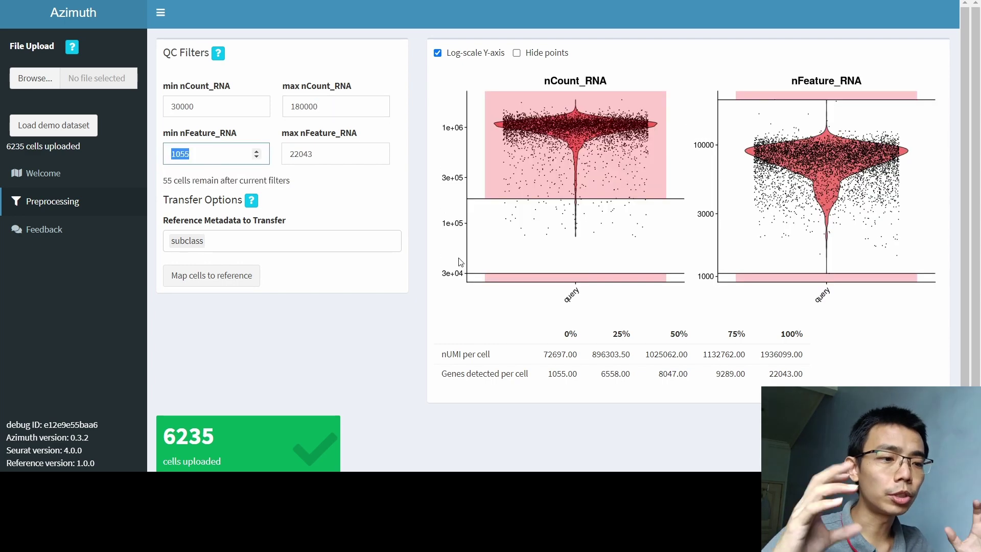
# Step: Raise the nCount_RNA filter limits to a minimum of 300000 and a maximum of 1800000
pyautogui.click(218, 108)
pyautogui.write('0')
pyautogui.click(347, 107)
pyautogui.write('0')
pyautogui.press('Tab')
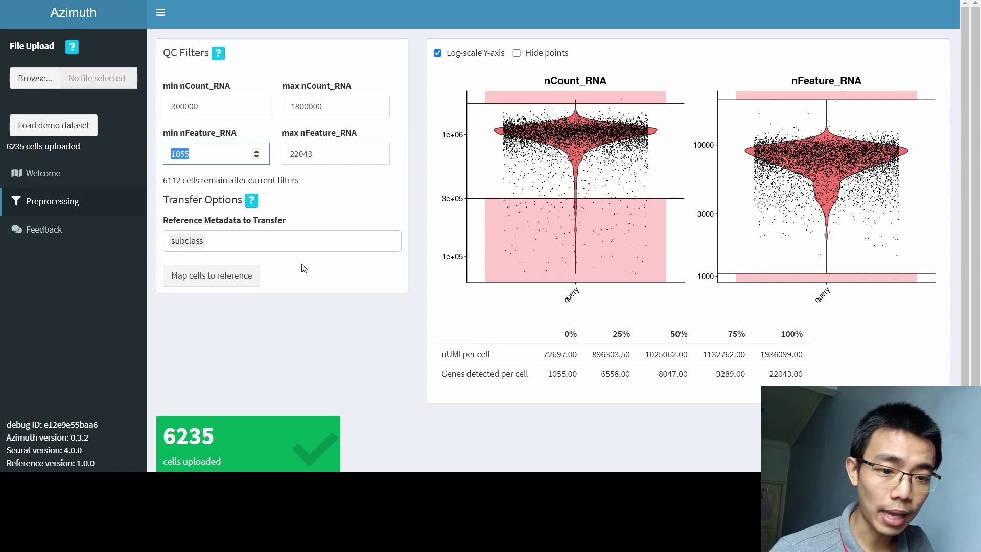
# Step: Add class, cluster and cross_species_cluster to the reference metadata to transfer, and map the cells to the reference
pyautogui.click(286, 241)
pyautogui.click(205, 264)
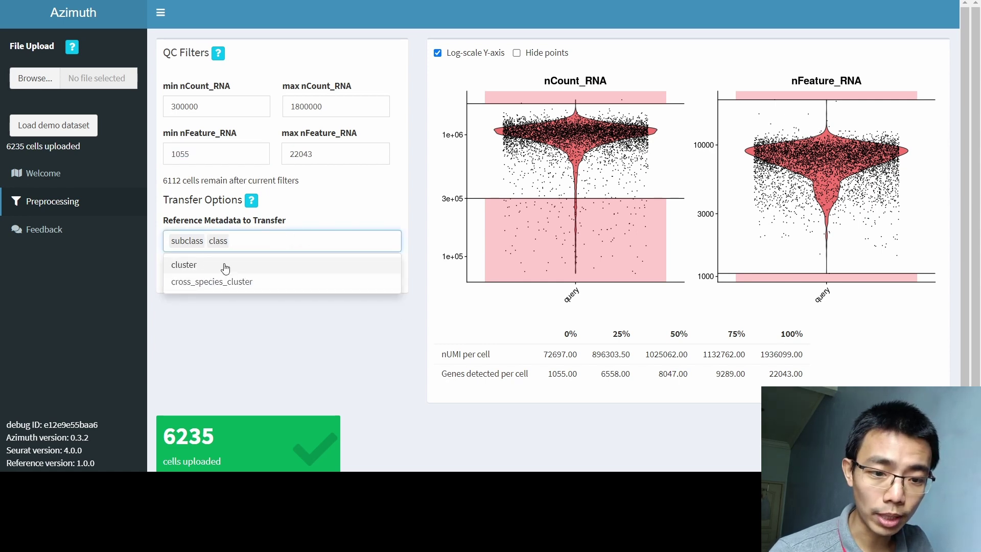
pyautogui.click(226, 264)
pyautogui.click(264, 269)
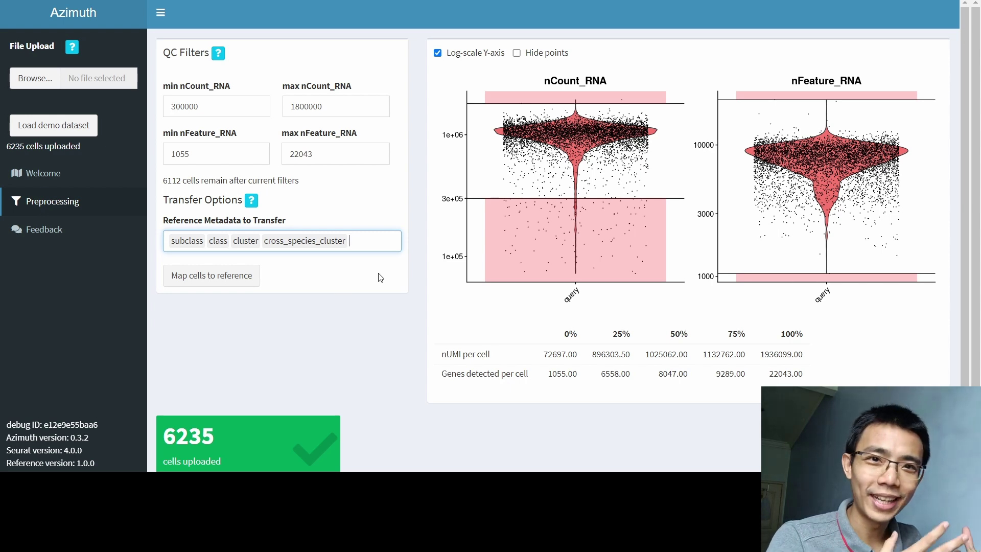
pyautogui.click(215, 276)
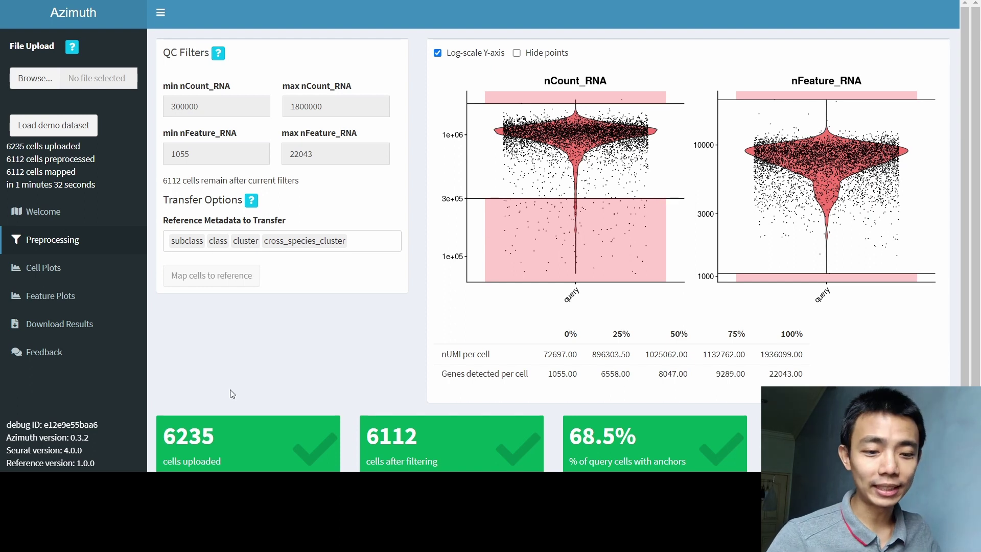
pyautogui.moveTo(181, 429); pyautogui.dragTo(286, 446)
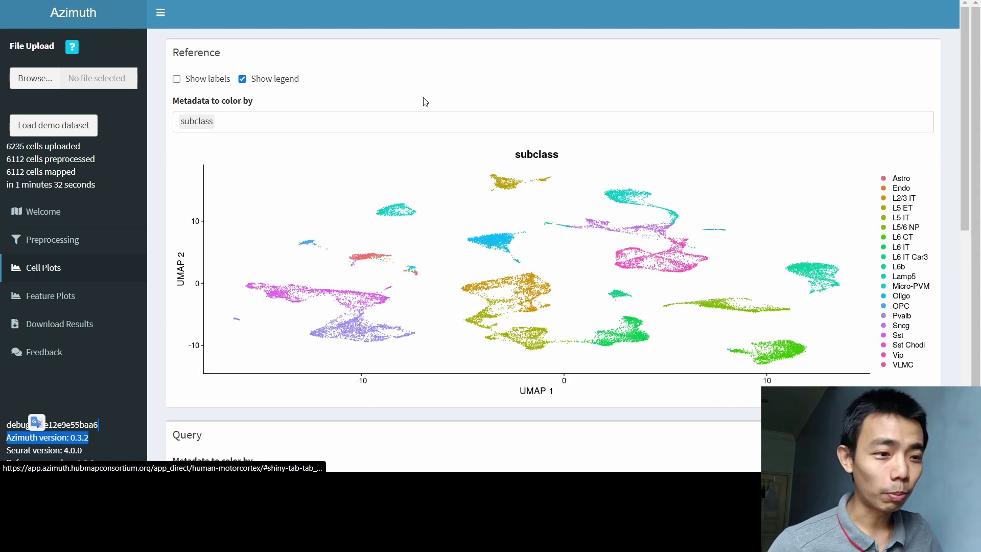
# Step: In the cell plots, color the reference UMAP additionally by class, cluster and cross_species_cluster
pyautogui.click(321, 119)
pyautogui.click(212, 148)
pyautogui.click(237, 147)
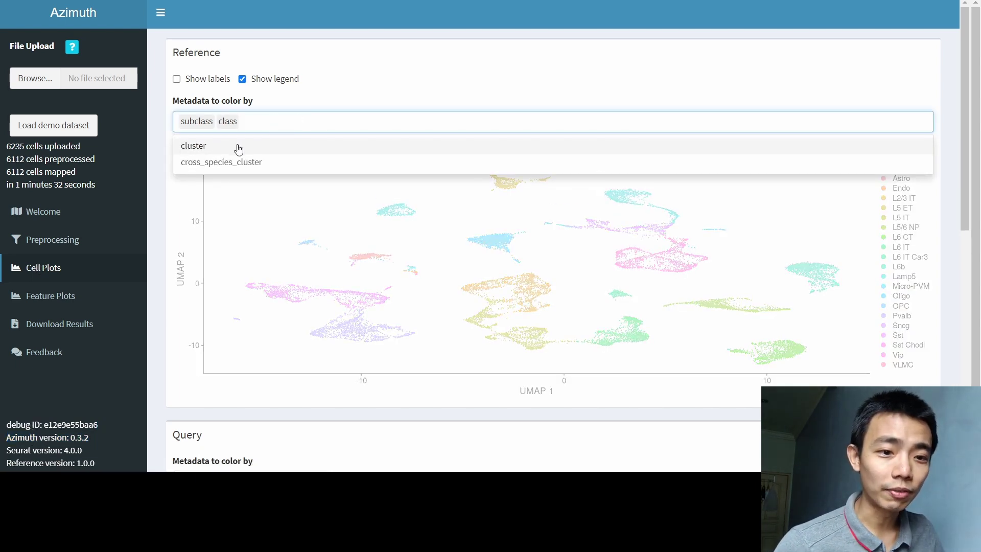
pyautogui.click(271, 147)
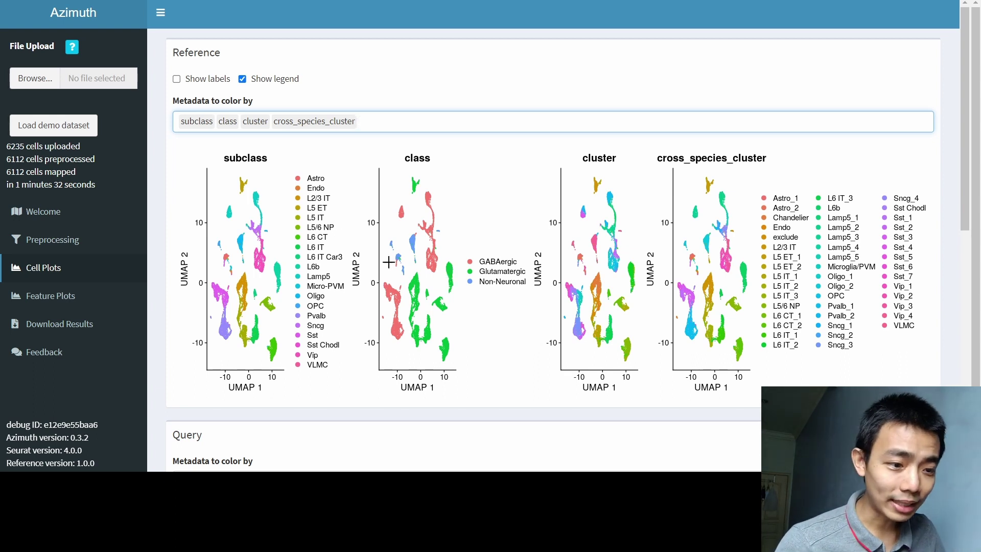
pyautogui.click(464, 244)
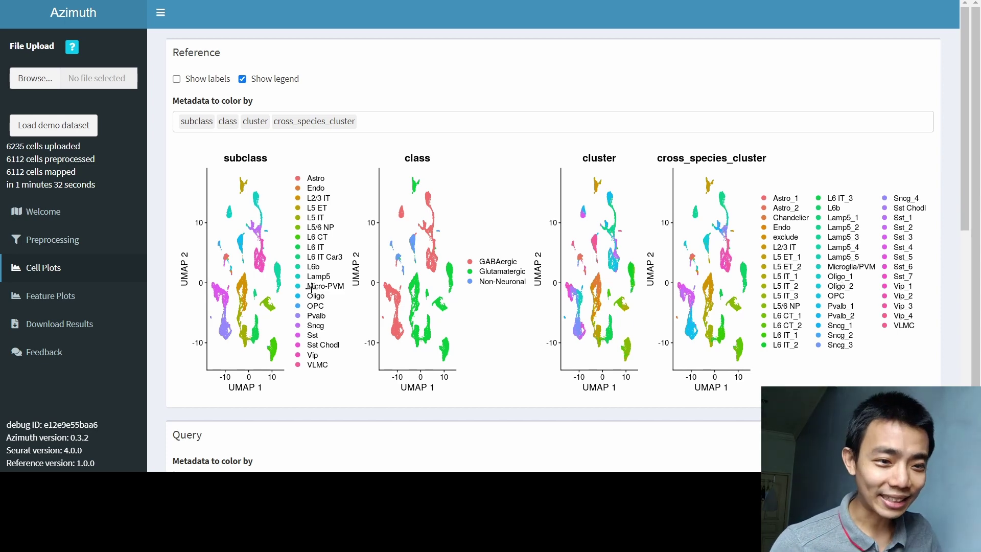
# Step: Color the query UMAP additionally by donor_sex and cluster
pyautogui.scroll(-7, 409, 249)
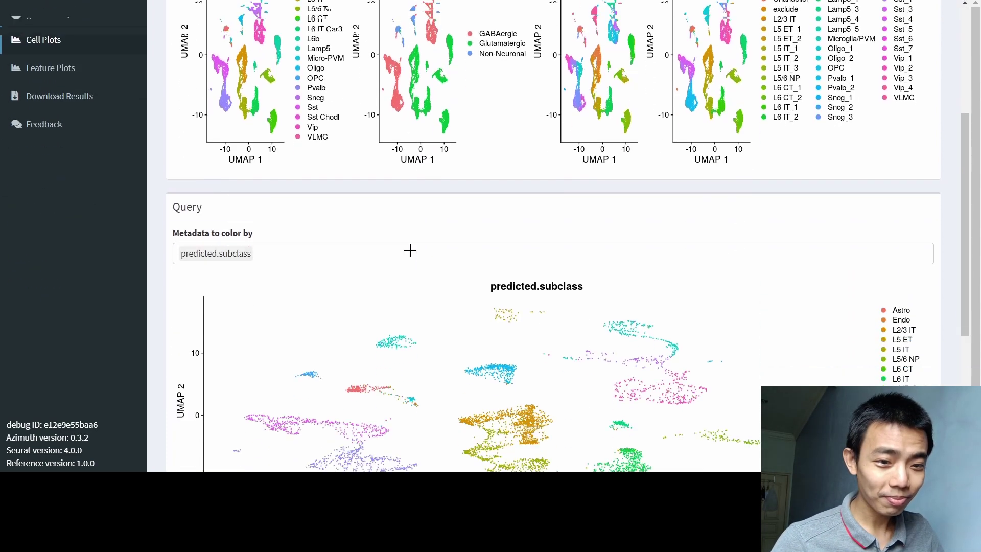
pyautogui.click(293, 96)
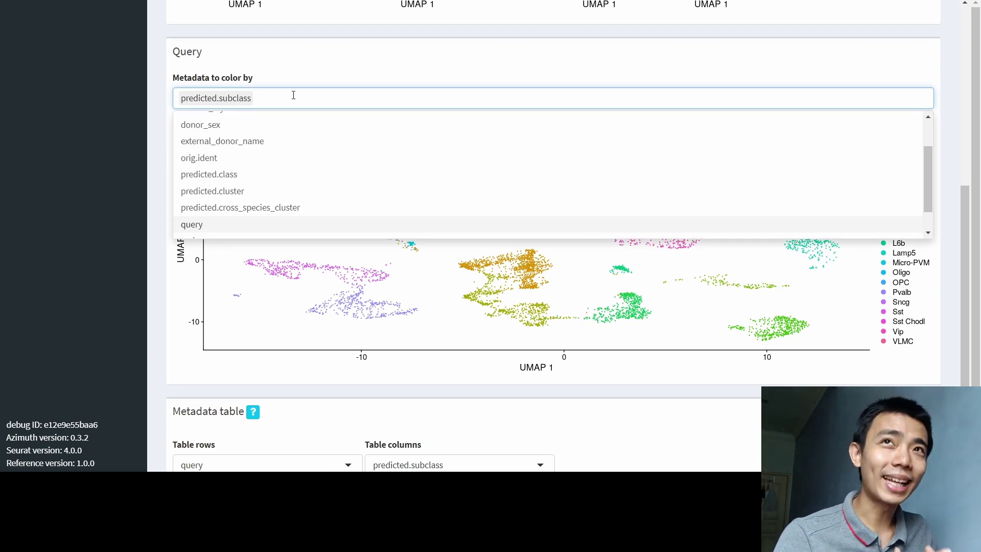
pyautogui.click(220, 128)
pyautogui.click(238, 136)
pyautogui.click(532, 79)
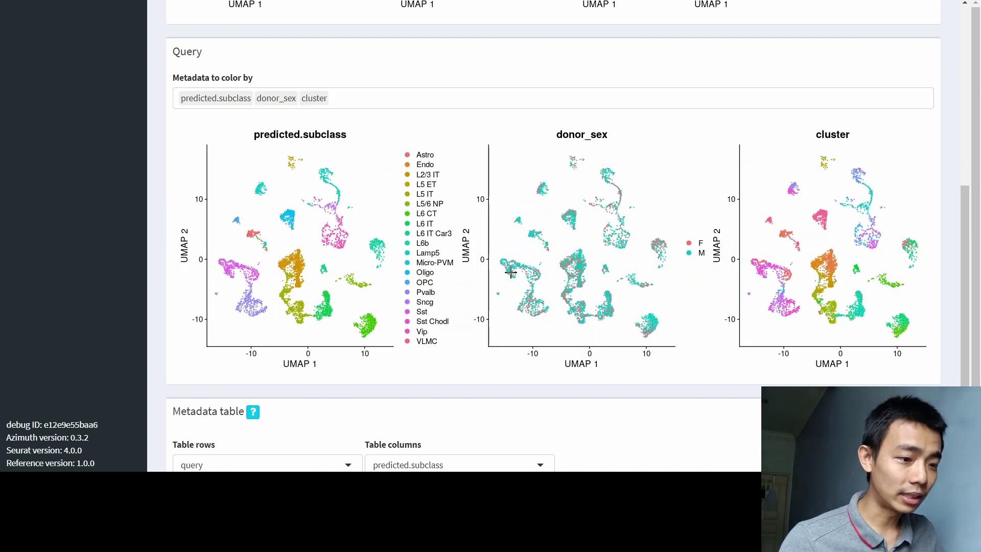
# Step: Color the query UMAP additionally by region
pyautogui.click(343, 109)
pyautogui.scroll(-3, 296, 133)
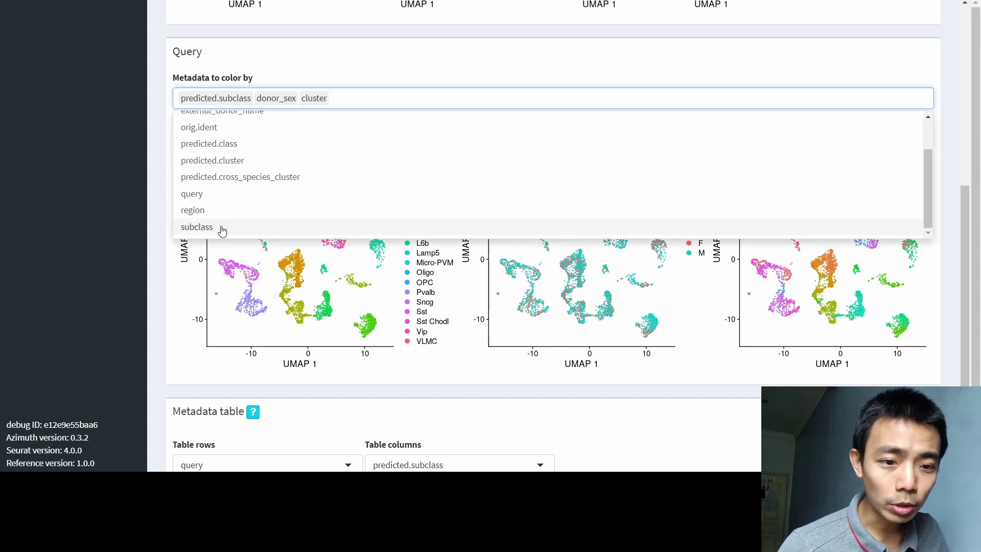
pyautogui.click(216, 210)
pyautogui.click(766, 371)
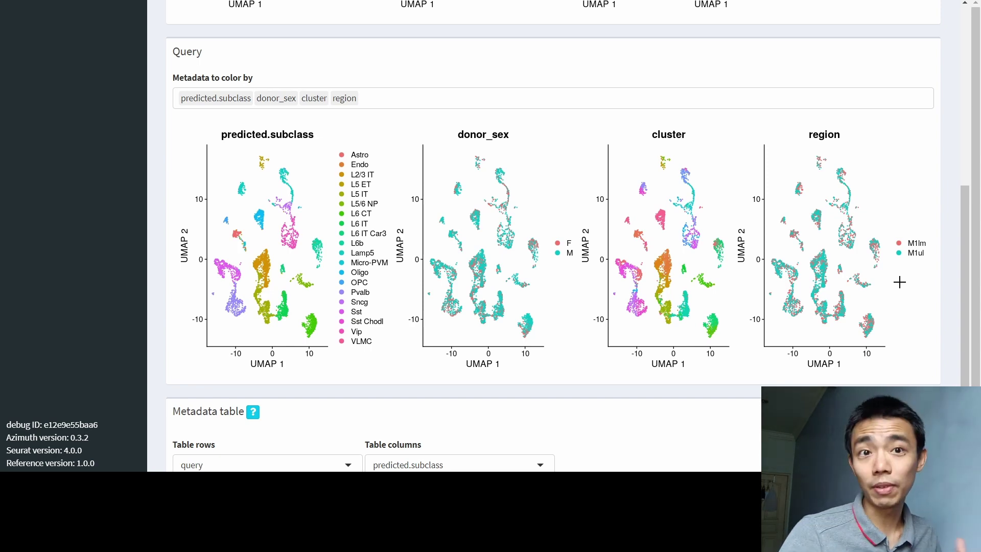
# Step: Set both the rows and the columns of the metadata table to orig.ident
pyautogui.scroll(-2, 900, 282)
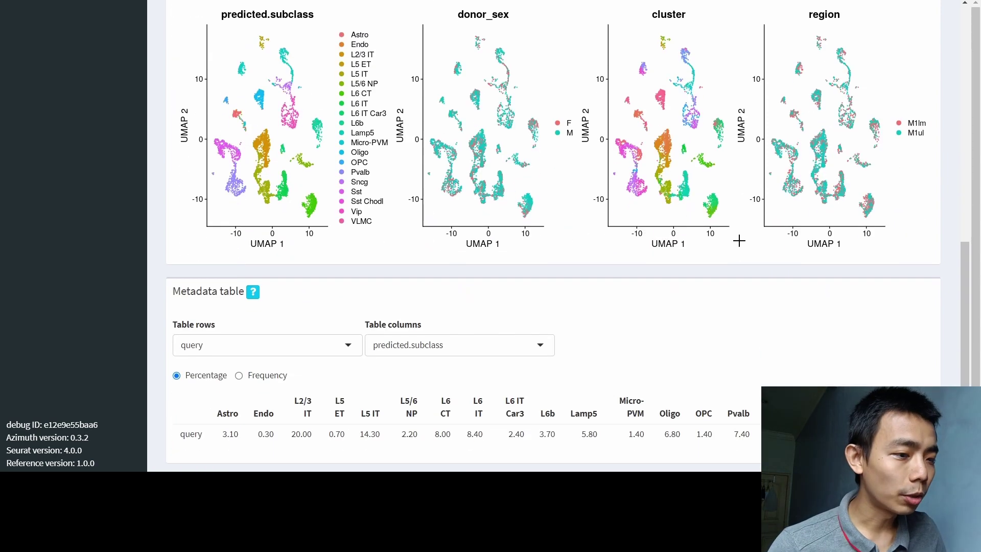
pyautogui.scroll(4, 314, 112)
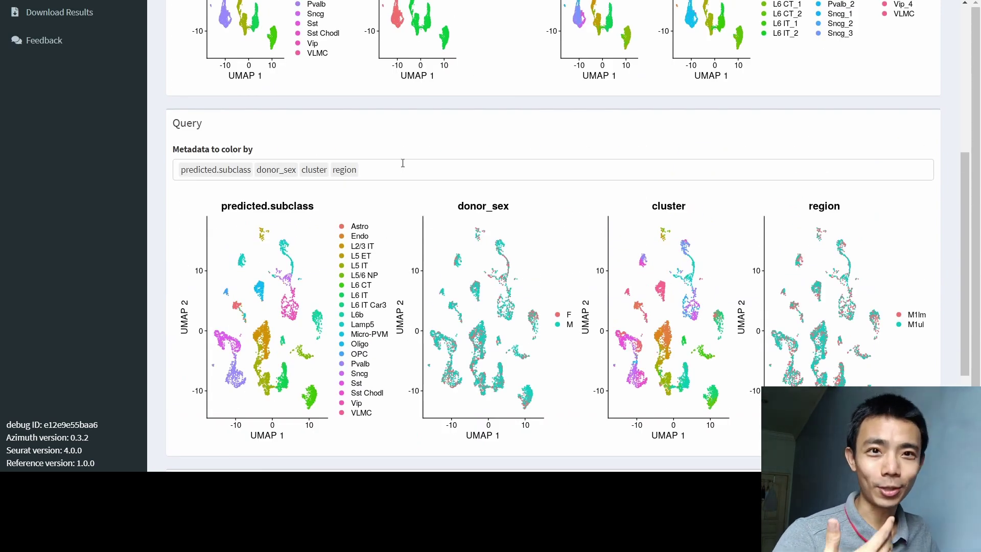
pyautogui.scroll(-4, 424, 173)
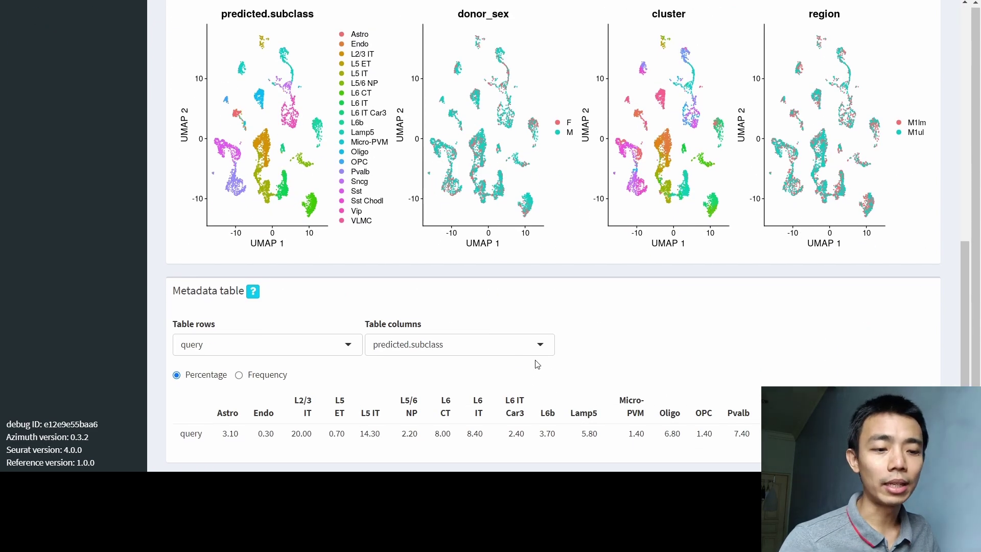
pyautogui.scroll(1, 608, 327)
pyautogui.scroll(2, 616, 322)
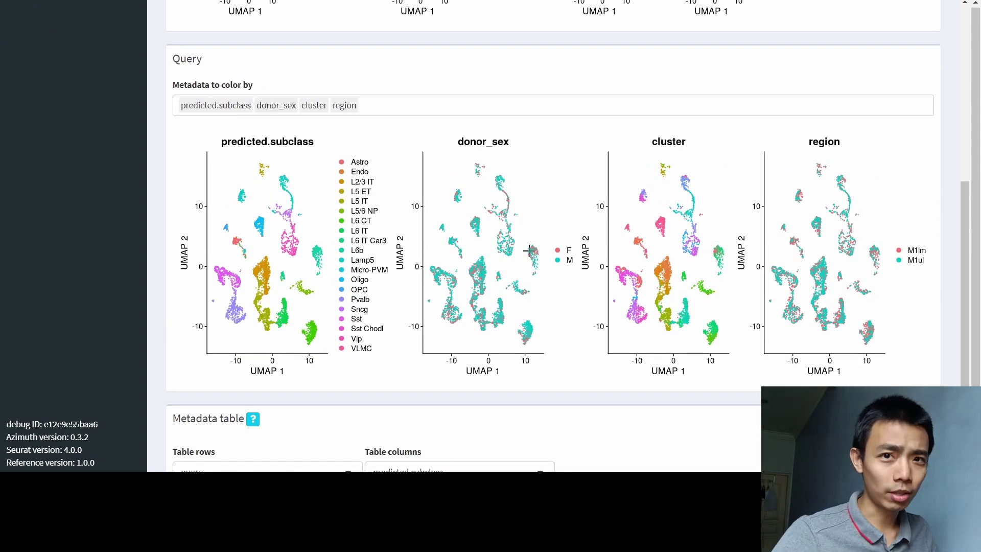
pyautogui.scroll(-3, 529, 250)
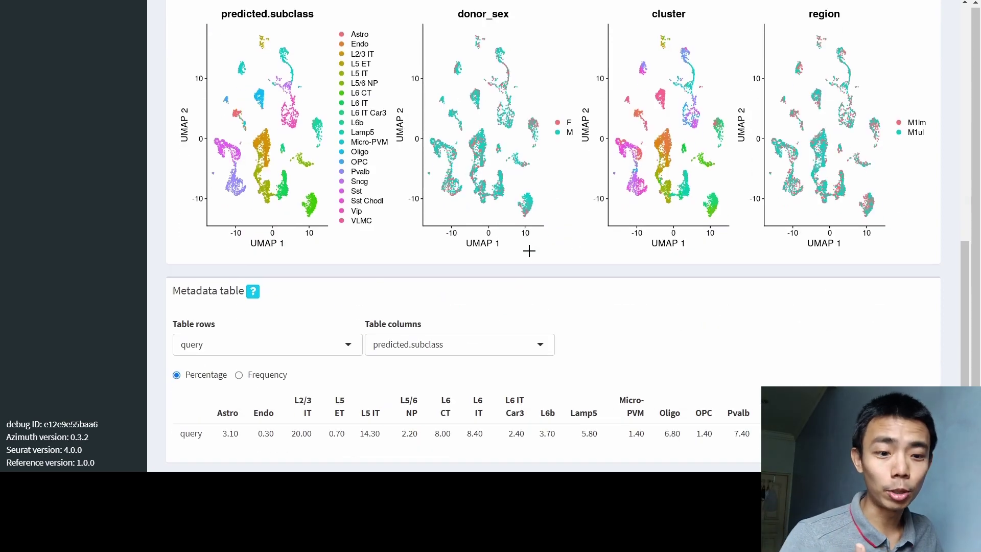
pyautogui.click(418, 347)
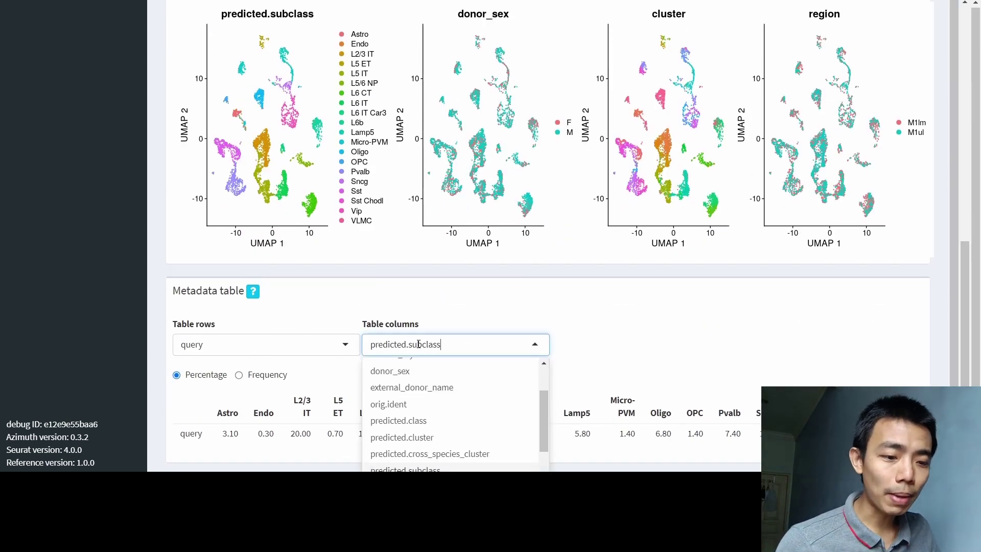
pyautogui.click(432, 405)
pyautogui.click(245, 362)
pyautogui.click(250, 406)
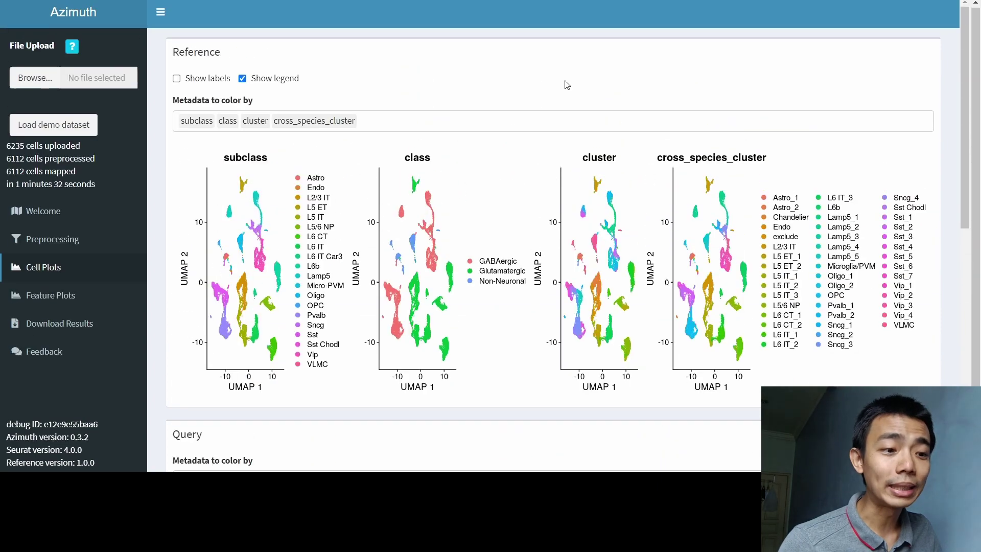
# Step: Switch the metadata table's columns to query and then to class, keeping orig.ident as rows
pyautogui.scroll(-7, 565, 84)
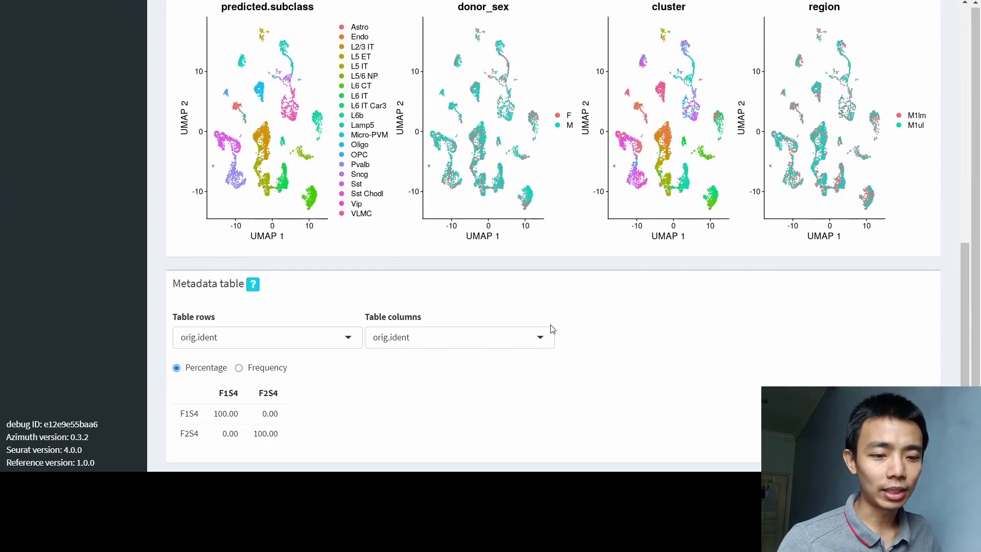
pyautogui.click(455, 335)
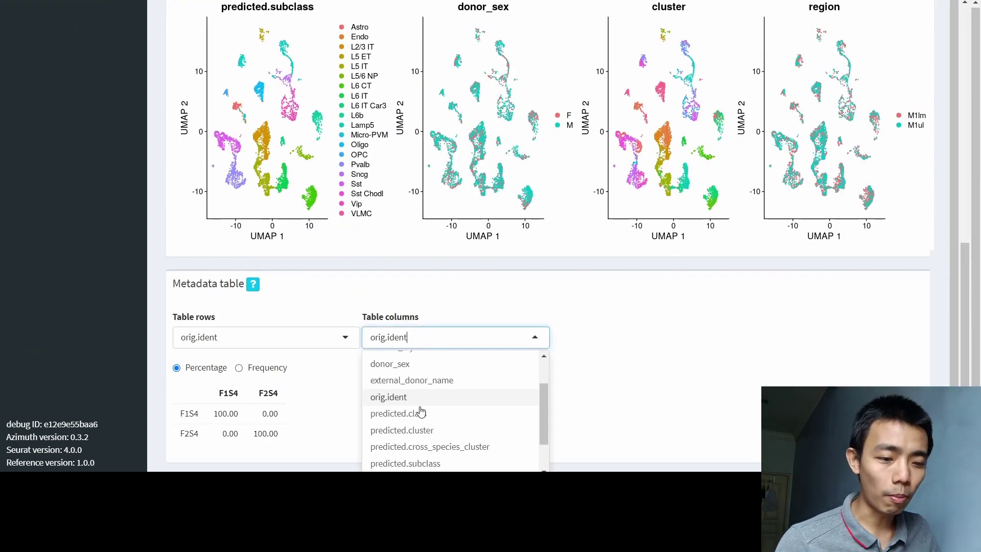
pyautogui.scroll(-3, 425, 429)
pyautogui.click(475, 416)
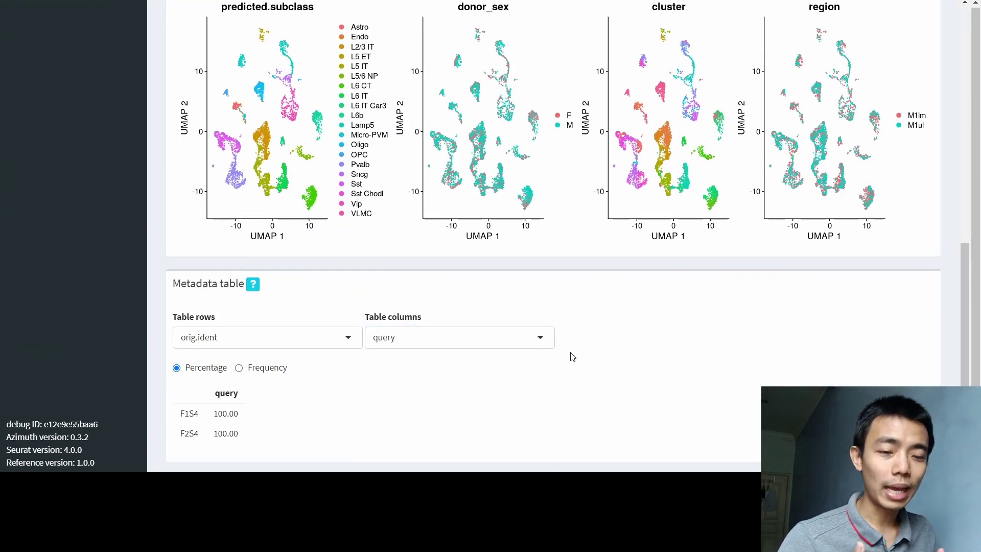
pyautogui.click(511, 337)
pyautogui.scroll(2, 416, 394)
pyautogui.click(422, 364)
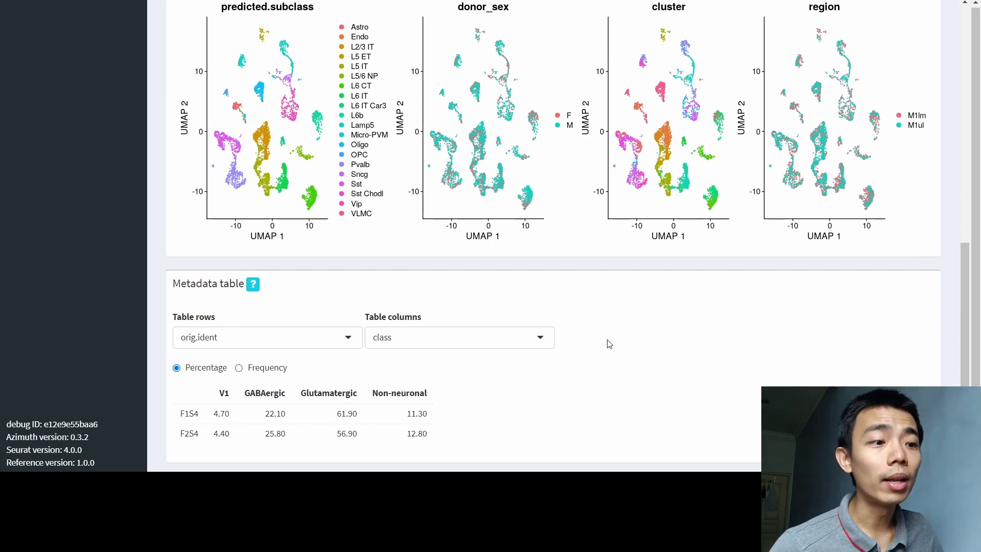
# Step: Open the feature plots and show the subclass prediction score for Oligo on the UMAP
pyautogui.scroll(15, 610, 344)
pyautogui.click(60, 300)
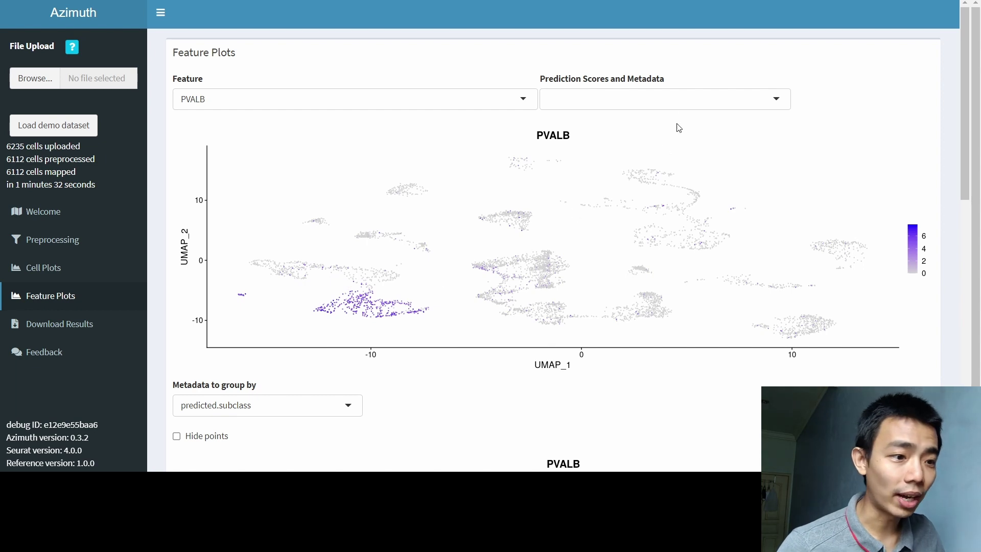
pyautogui.click(660, 100)
pyautogui.scroll(-8, 645, 205)
pyautogui.click(632, 148)
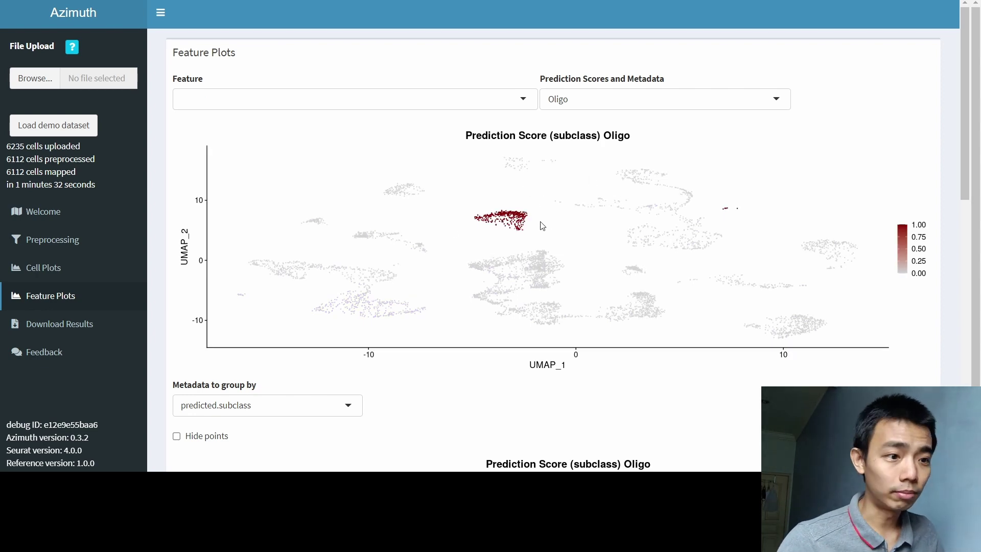
# Step: Plot the max prediction score for cluster instead of the Oligo score
pyautogui.click(624, 98)
pyautogui.scroll(5, 627, 135)
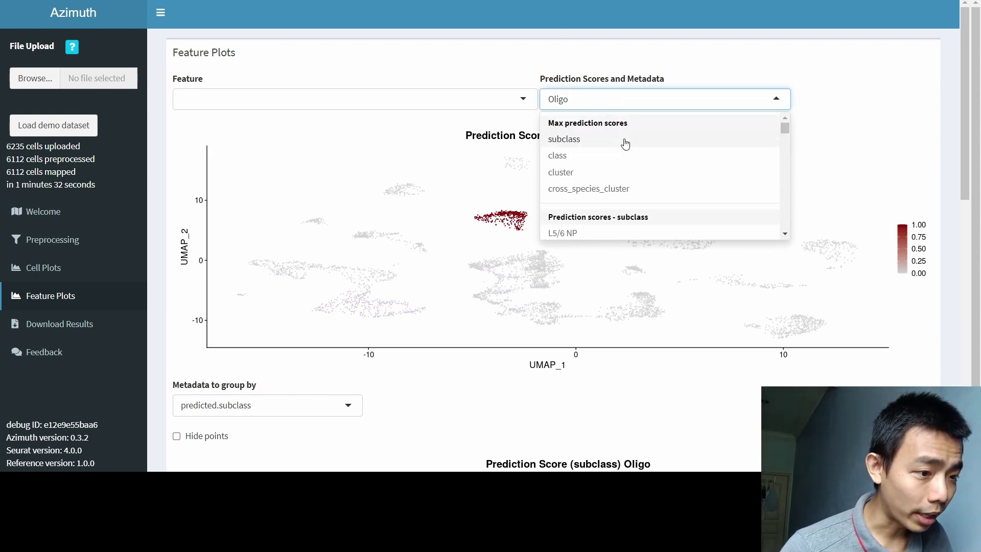
pyautogui.click(615, 172)
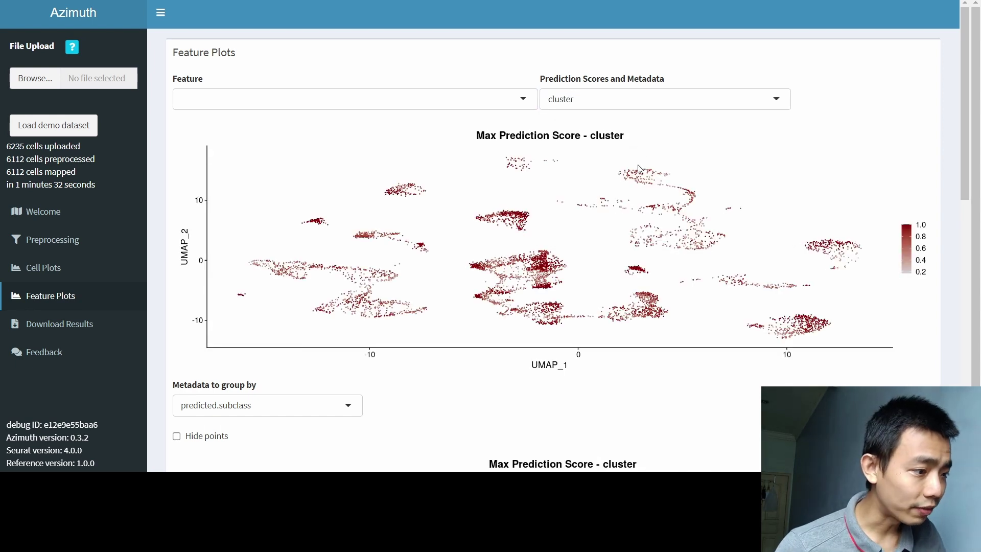
pyautogui.click(626, 97)
pyautogui.click(302, 226)
# Step: Group the violin plot of max prediction scores by donor_sex and then by region
pyautogui.scroll(-6, 301, 226)
pyautogui.scroll(1, 286, 93)
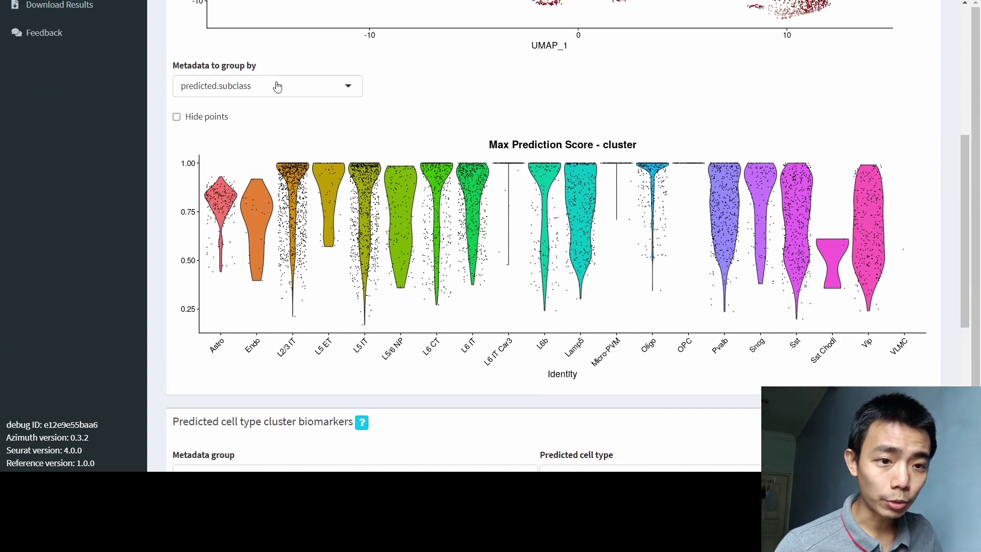
pyautogui.click(286, 93)
pyautogui.click(291, 114)
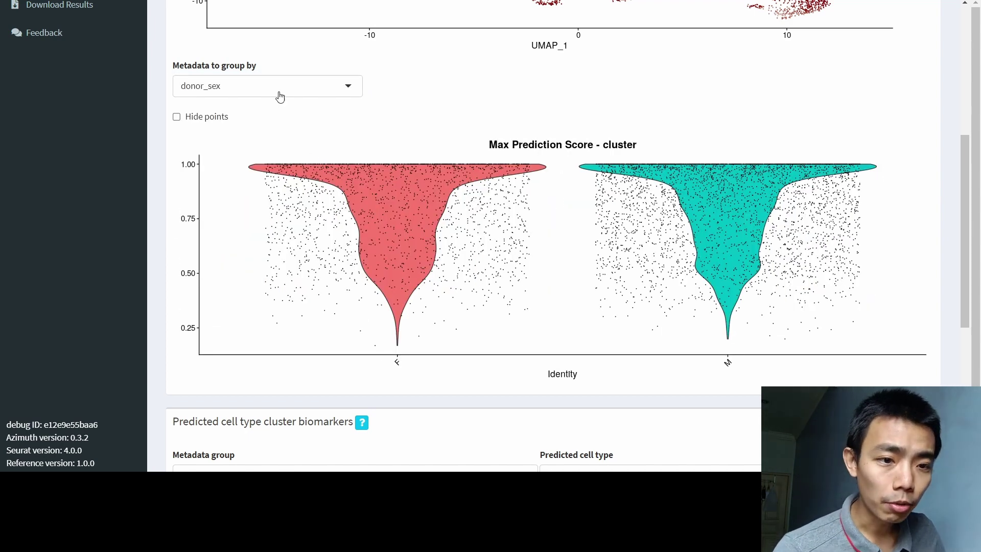
pyautogui.click(339, 85)
pyautogui.scroll(-2, 301, 189)
pyautogui.click(272, 202)
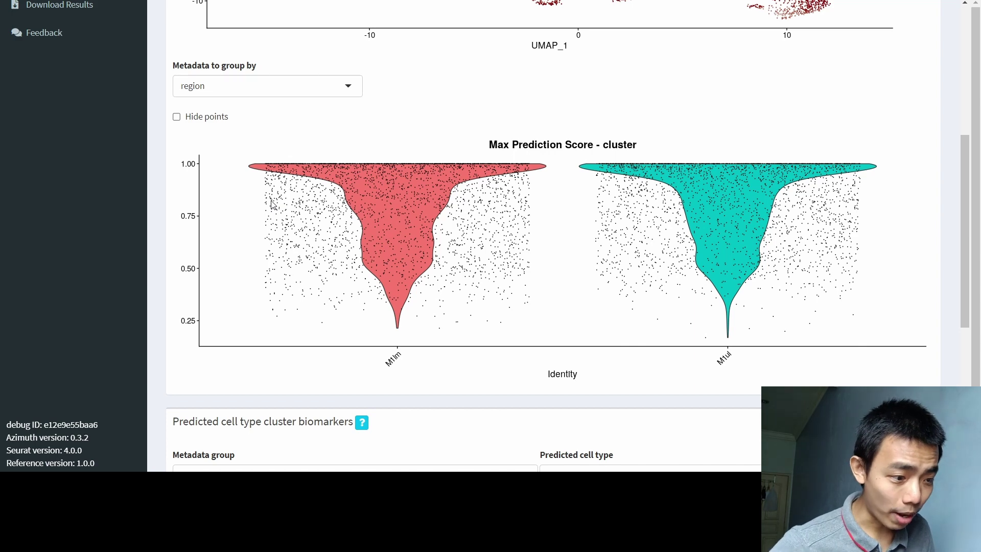
# Step: List the RNA biomarkers for metadata group class and predicted cell type Glutamatergic
pyautogui.scroll(-6, 376, 188)
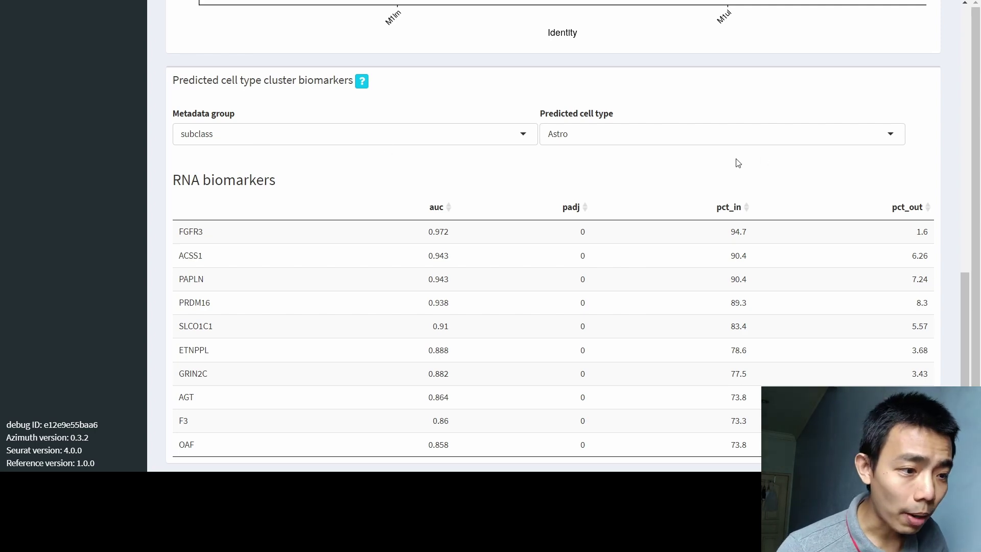
pyautogui.click(664, 134)
pyautogui.click(473, 128)
pyautogui.click(358, 174)
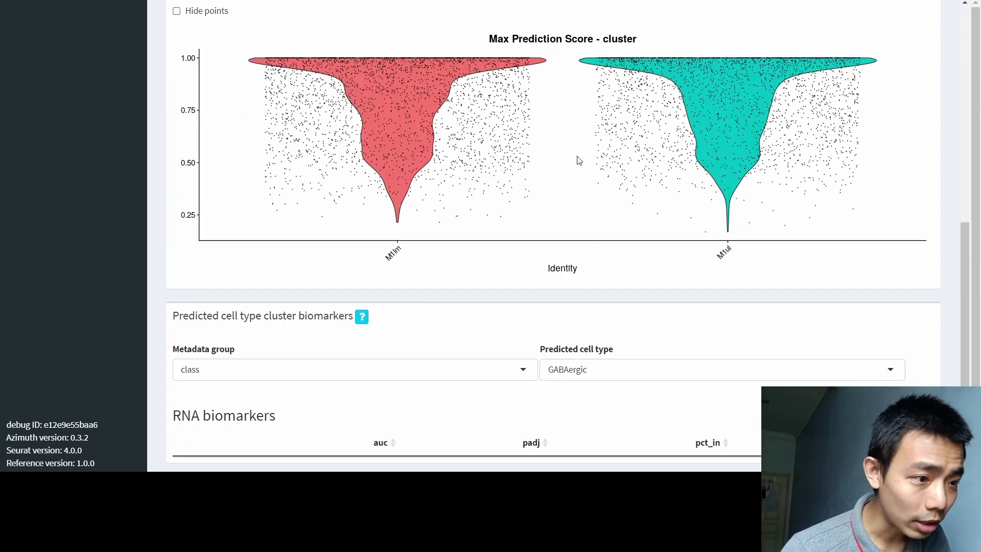
pyautogui.click(609, 134)
pyautogui.click(608, 179)
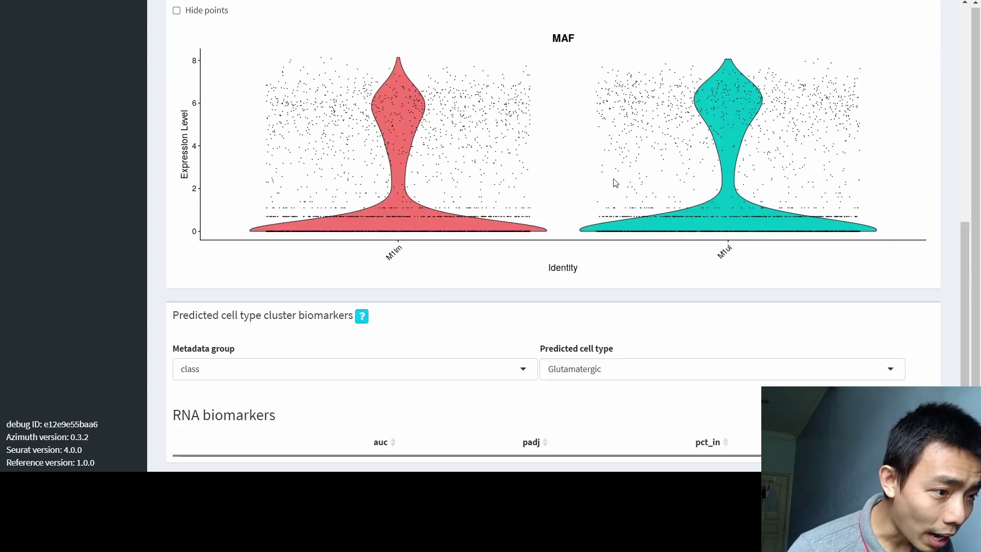
pyautogui.scroll(-5, 562, 274)
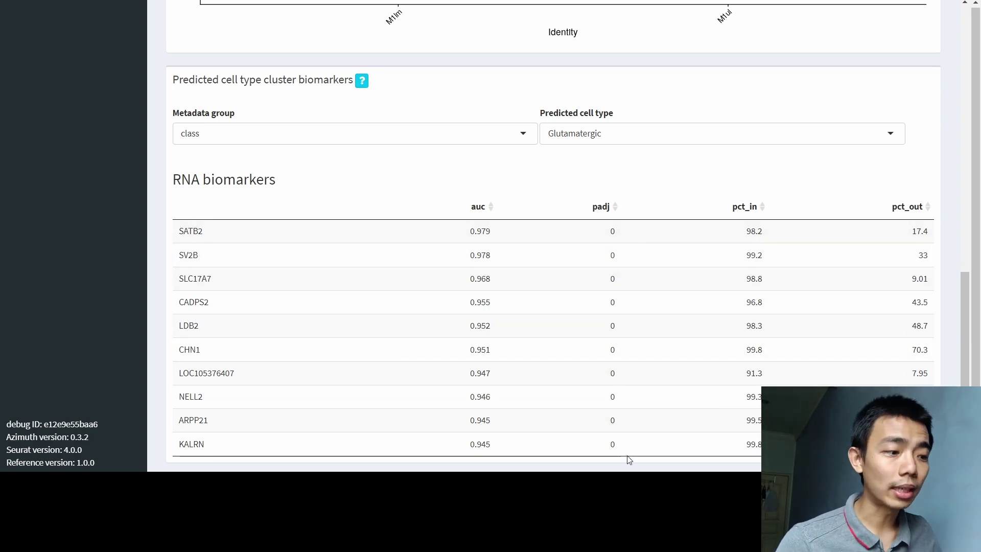
# Step: Download the analysis script template from the results and save it to the Desktop as azimuth_analysis.R
pyautogui.scroll(15, 600, 366)
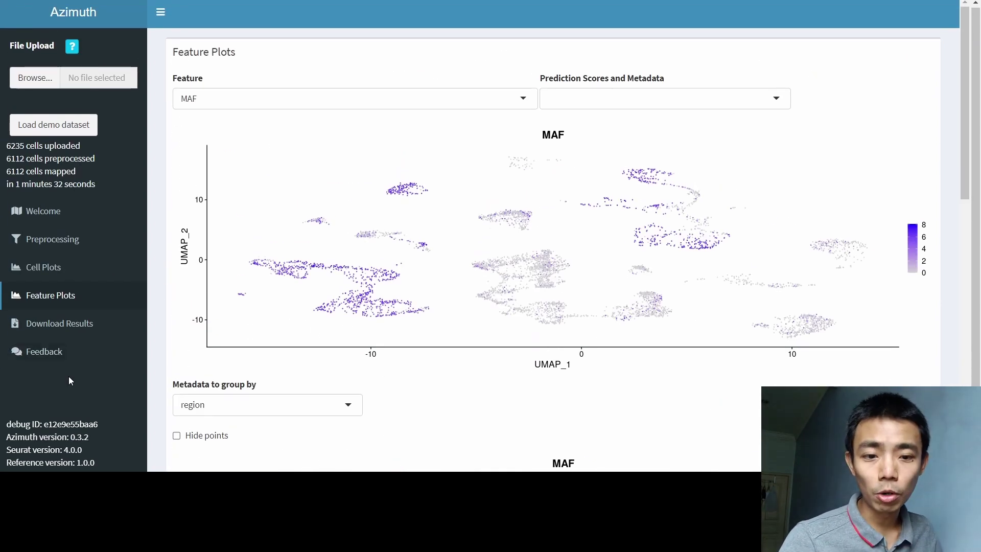
pyautogui.click(48, 330)
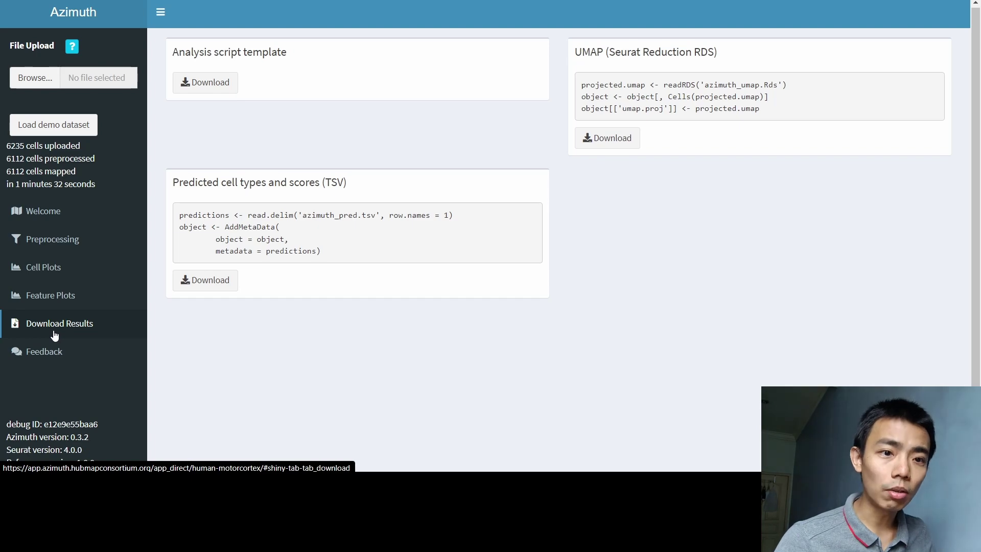
pyautogui.click(201, 91)
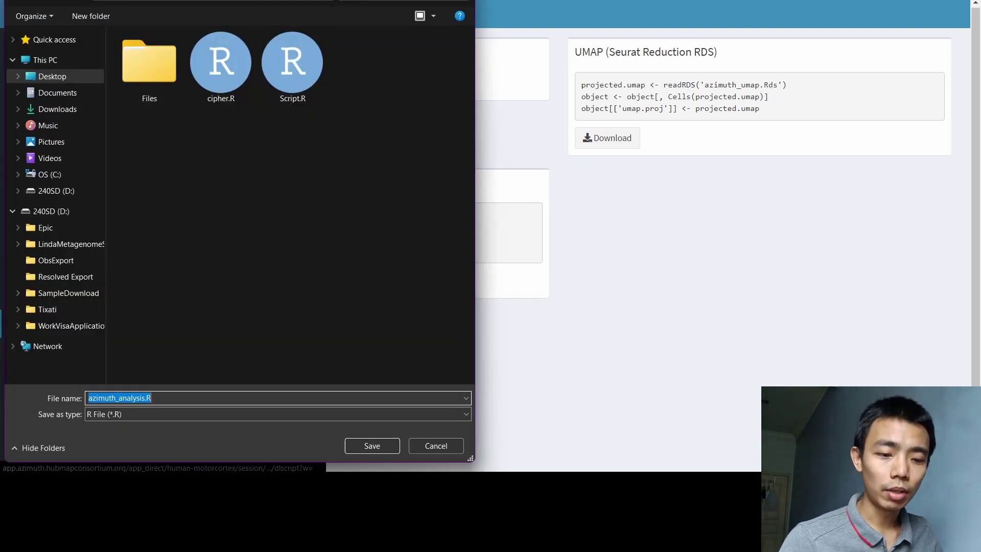
pyautogui.click(363, 451)
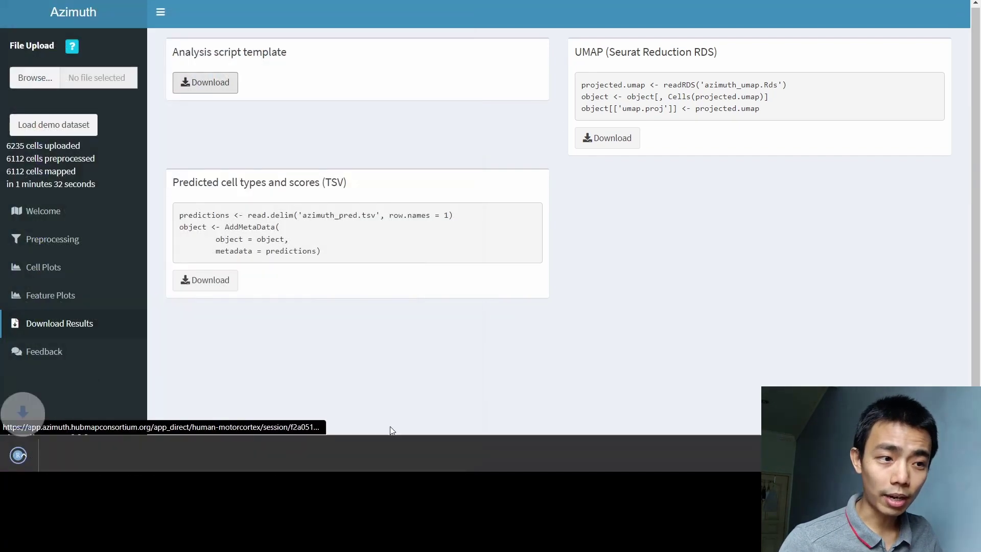
# Step: Review the other downloadable results, UMAP (Seurat Reduction RDS) and Predicted cell types and scores (TSV), and the analysis script template
pyautogui.moveTo(574, 52); pyautogui.dragTo(717, 52)
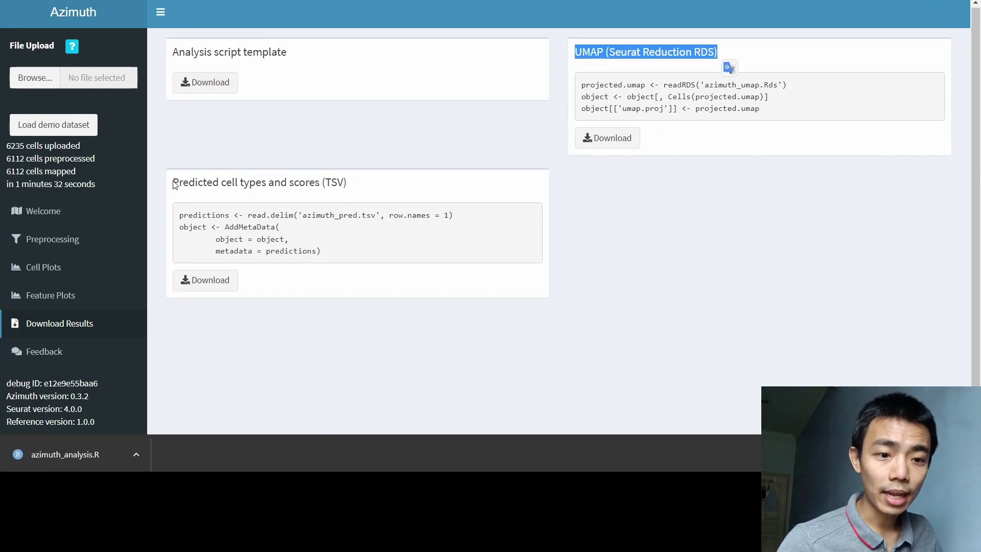
pyautogui.moveTo(179, 182); pyautogui.dragTo(352, 187)
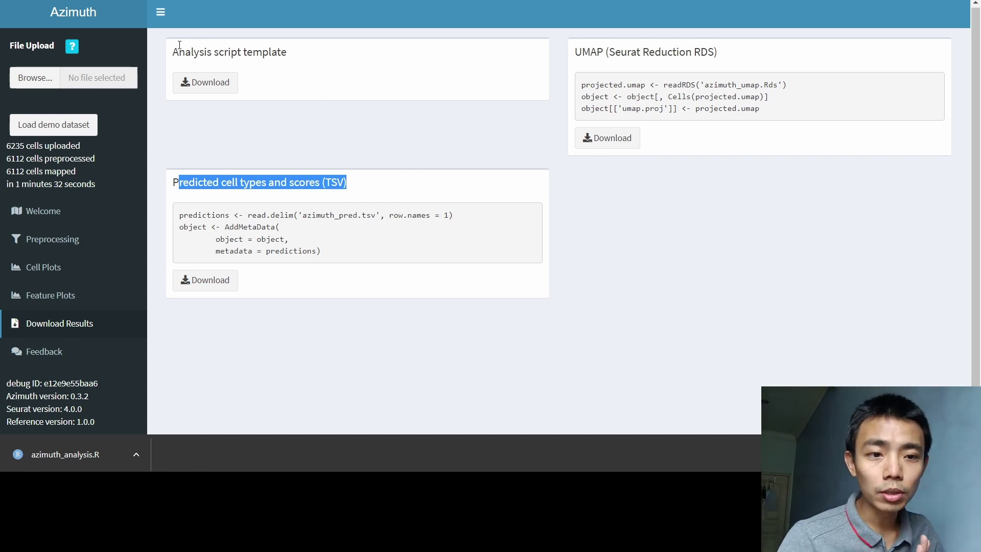
pyautogui.moveTo(179, 51); pyautogui.dragTo(296, 47)
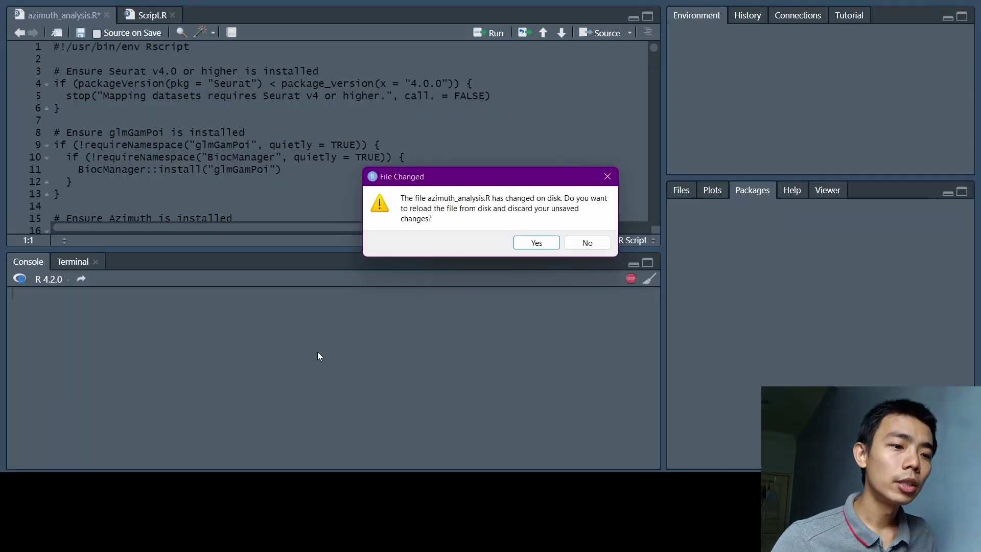
# Step: In RStudio, reload azimuth_analysis.R from disk, maximize the source editor and examine the script's cell filtering and reference mapping code
pyautogui.click(539, 245)
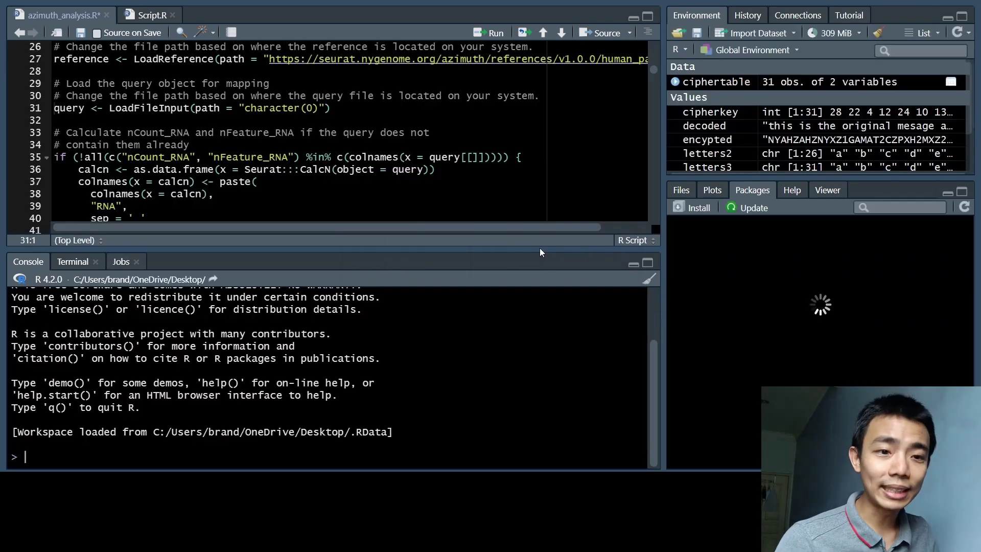
pyautogui.click(648, 17)
pyautogui.scroll(-7, 422, 250)
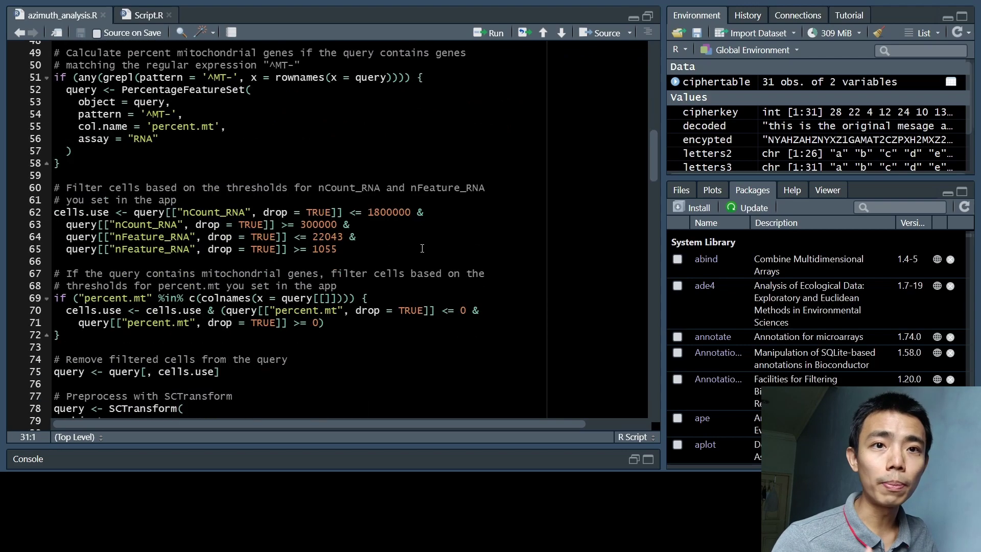
pyautogui.scroll(-20, 422, 249)
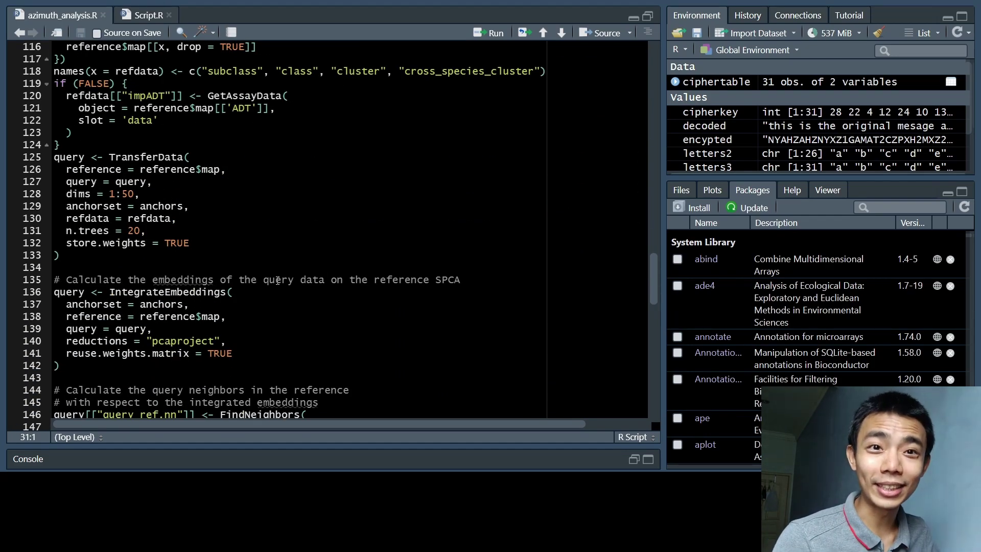
pyautogui.scroll(3, 279, 280)
pyautogui.click(176, 255)
pyautogui.scroll(-16, 293, 193)
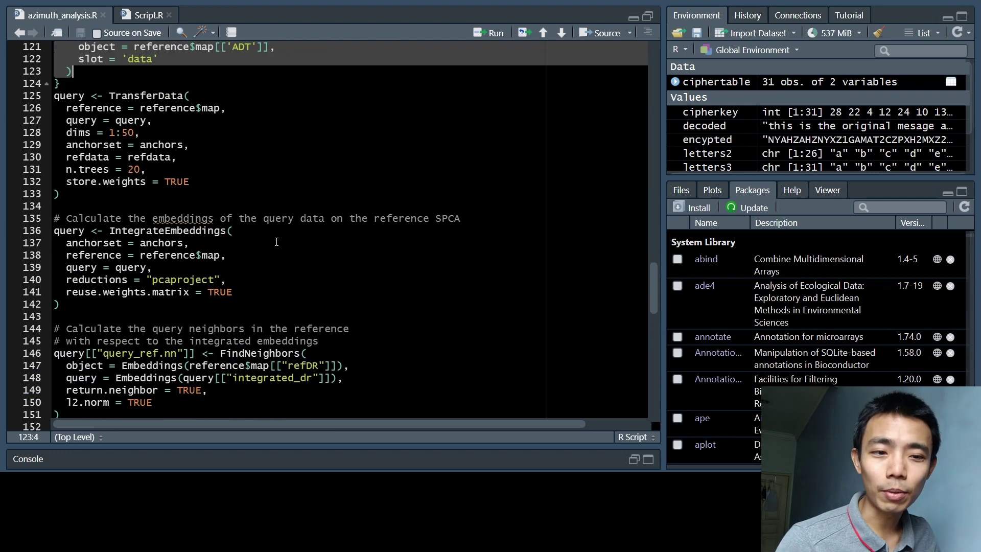
# Step: Examine the rest of azimuth_analysis.R, from the data transfer code to the DimPlot, FeaturePlot and VlnPlot commands
pyautogui.scroll(-9, 293, 193)
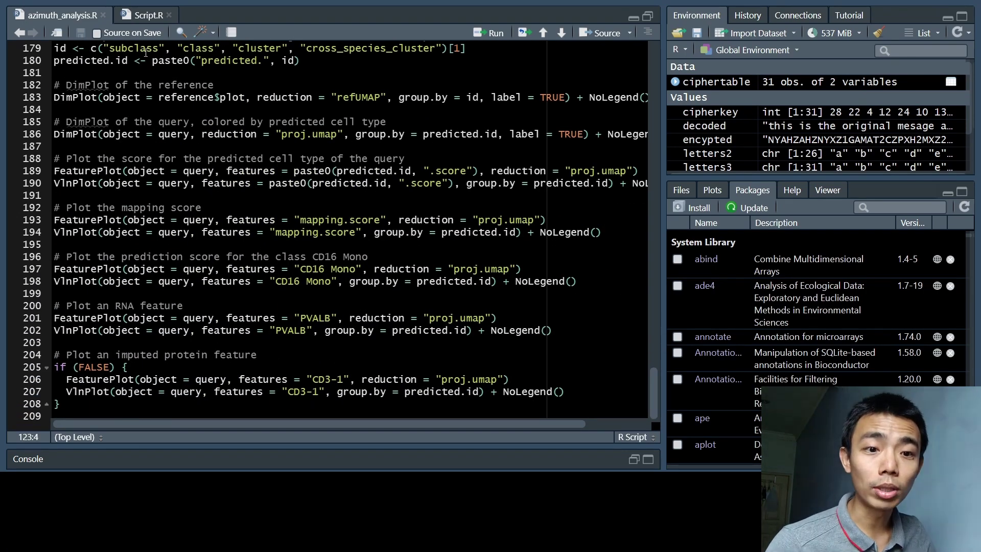
pyautogui.moveTo(127, 48); pyautogui.dragTo(192, 395)
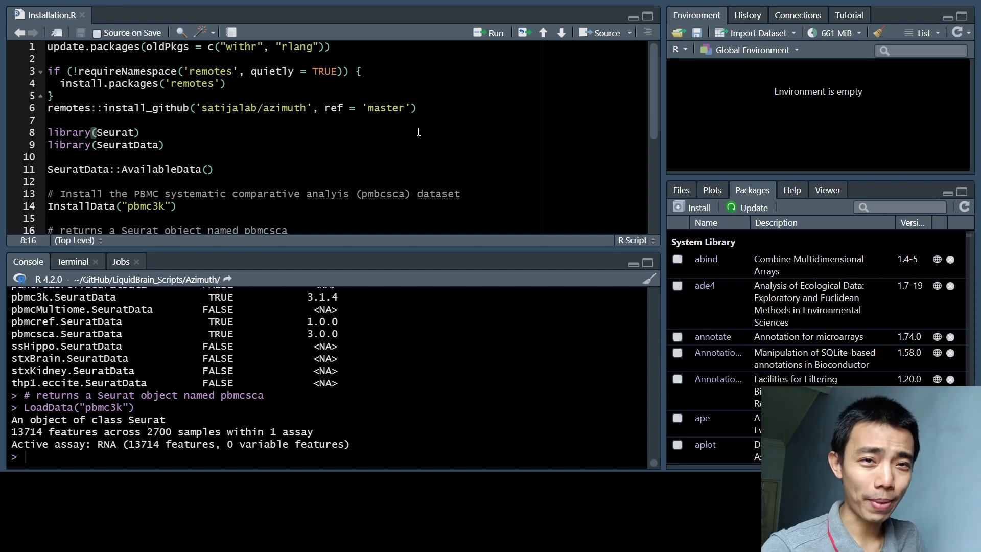
# Step: Review the package update, remotes installation and satijalab/azimuth GitHub installation lines in Installation.R
pyautogui.moveTo(417, 107); pyautogui.dragTo(0, 43)
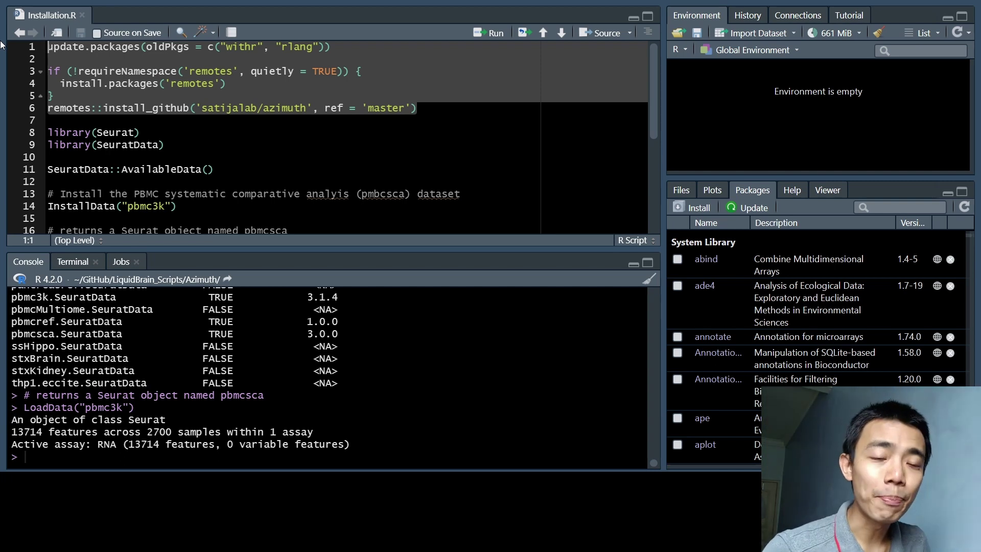
pyautogui.click(97, 83)
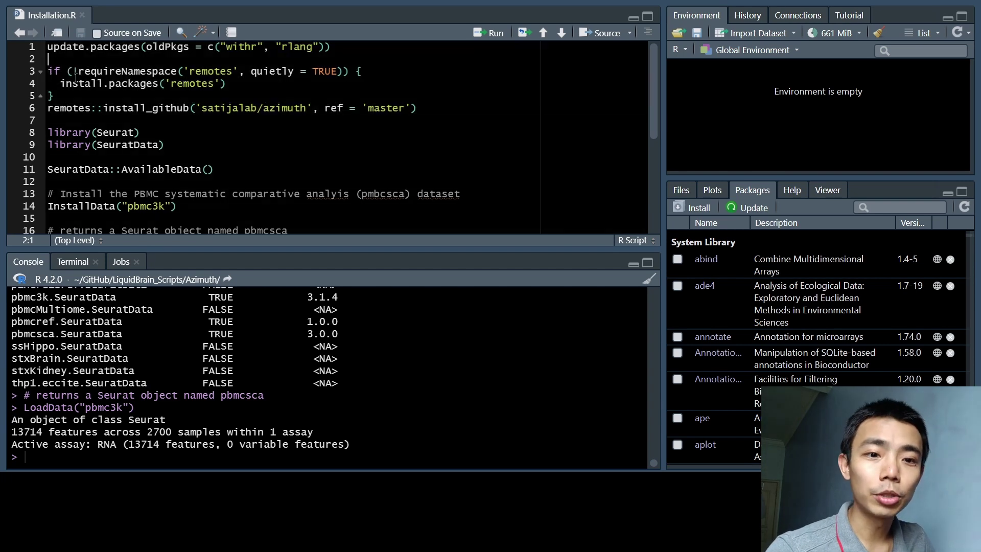
pyautogui.keyDown('shift'); pyautogui.click(222, 84); pyautogui.keyUp('shift')
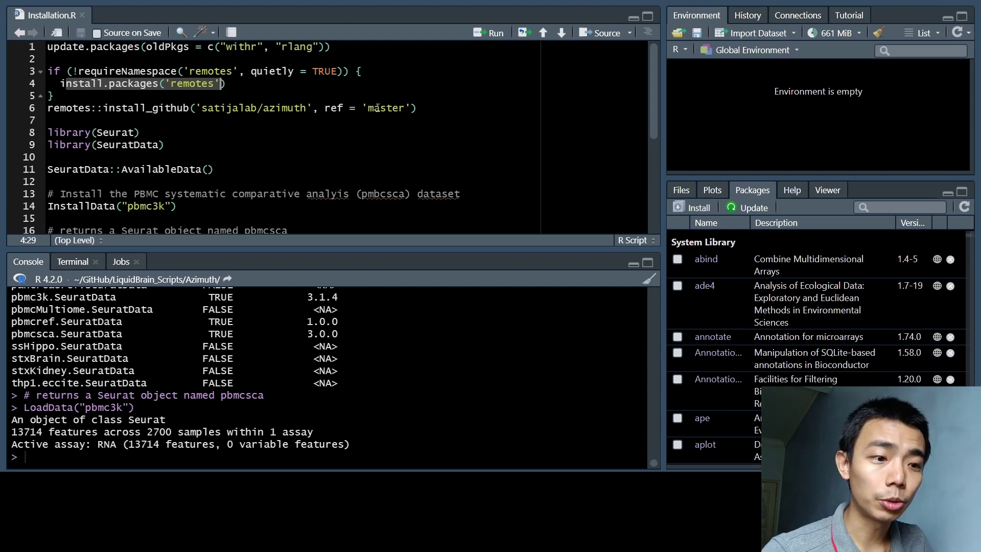
pyautogui.tripleClick(394, 104)
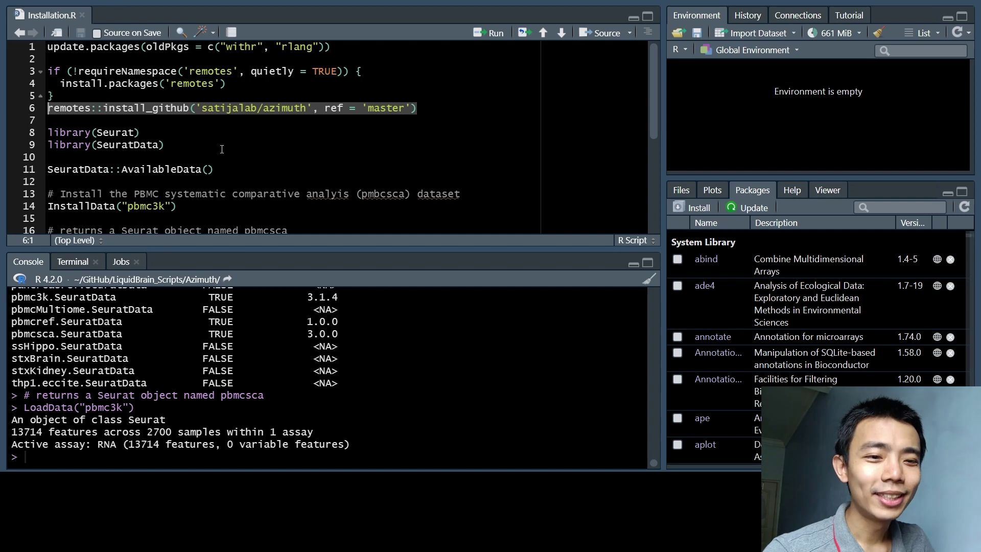
# Step: Load the Seurat and SeuratData libraries from the script and list the datasets with SeuratData::AvailableData()
pyautogui.moveTo(166, 145); pyautogui.dragTo(31, 136)
pyautogui.hotkey('ctrl', 'Return')
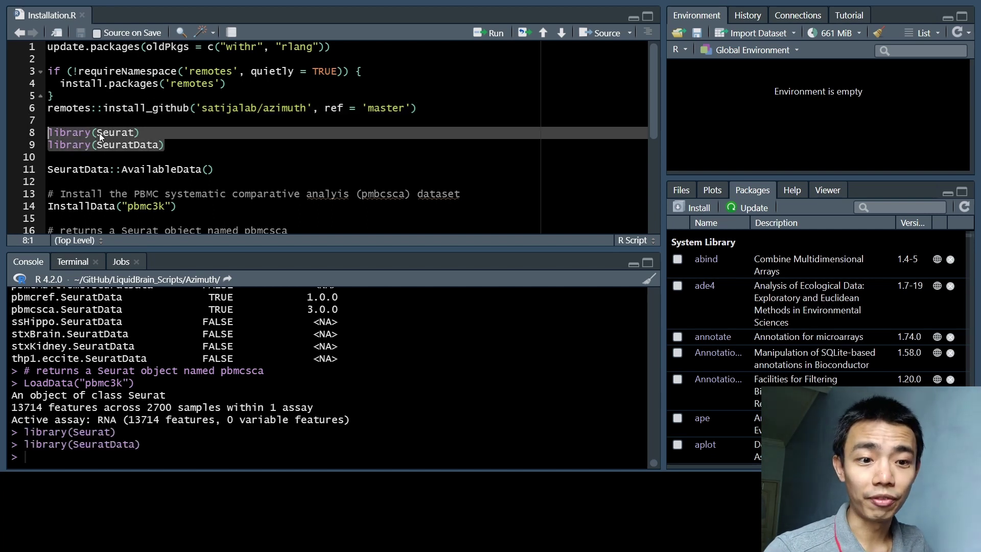
pyautogui.click(240, 169)
pyautogui.hotkey('ctrl', 'Return')
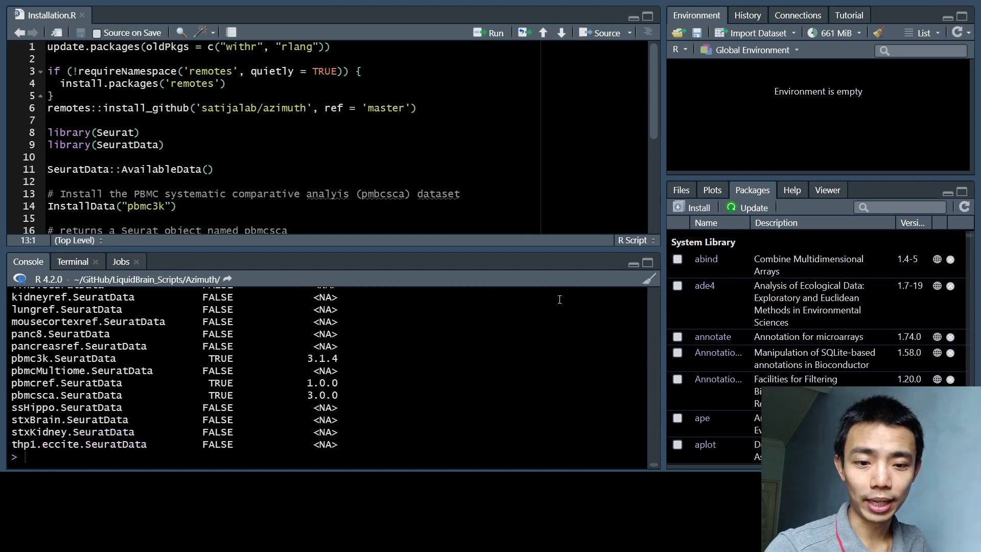
# Step: Enlarge the console to examine the available dataset names and summaries, including kidneyref, and restore the script view
pyautogui.click(647, 263)
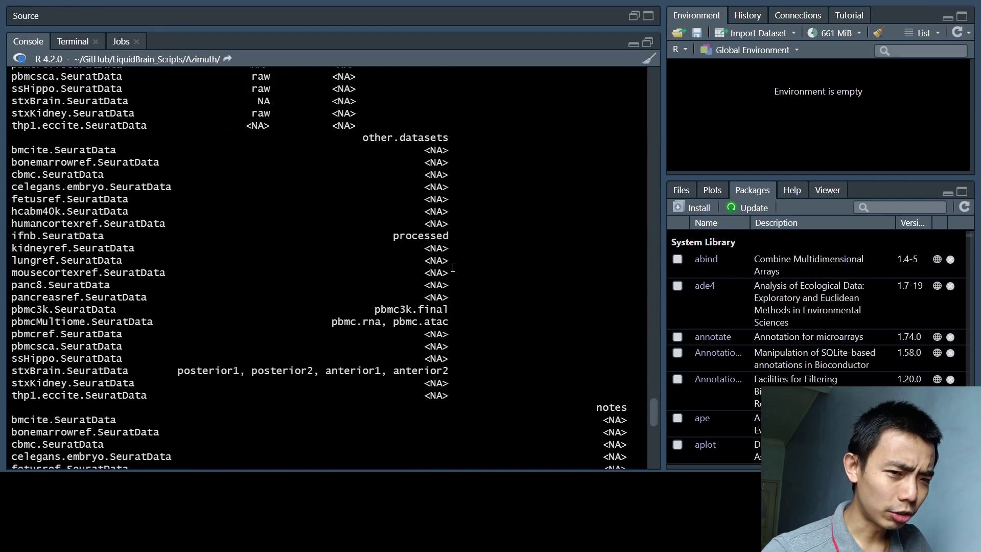
pyautogui.scroll(15, 452, 268)
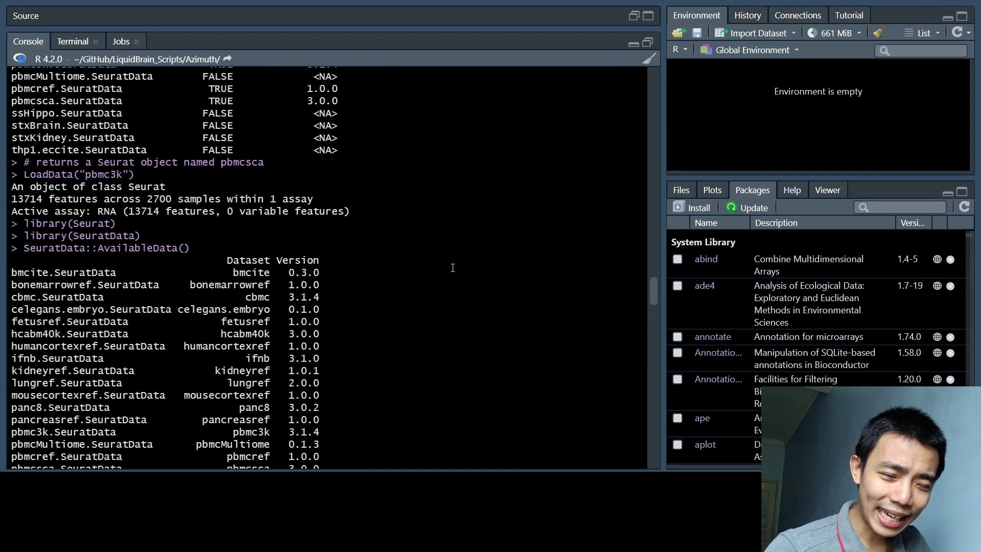
pyautogui.scroll(-10, 453, 269)
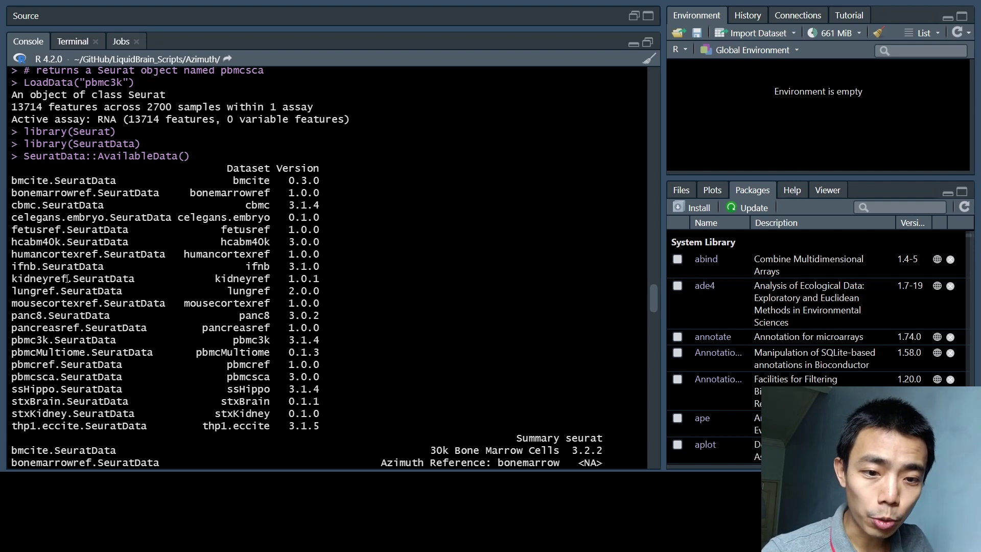
pyautogui.moveTo(70, 278); pyautogui.dragTo(10, 280)
pyautogui.scroll(-5, 49, 377)
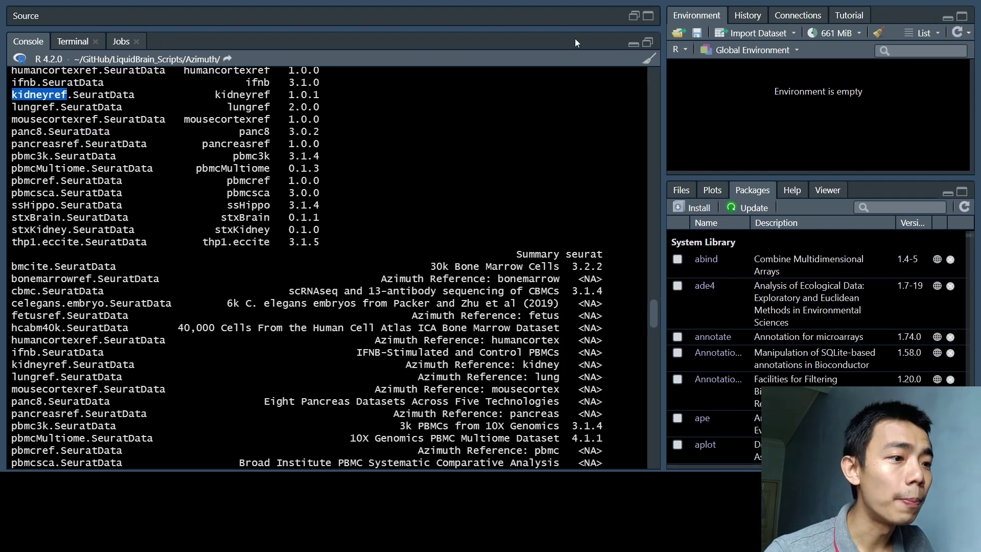
pyautogui.click(633, 16)
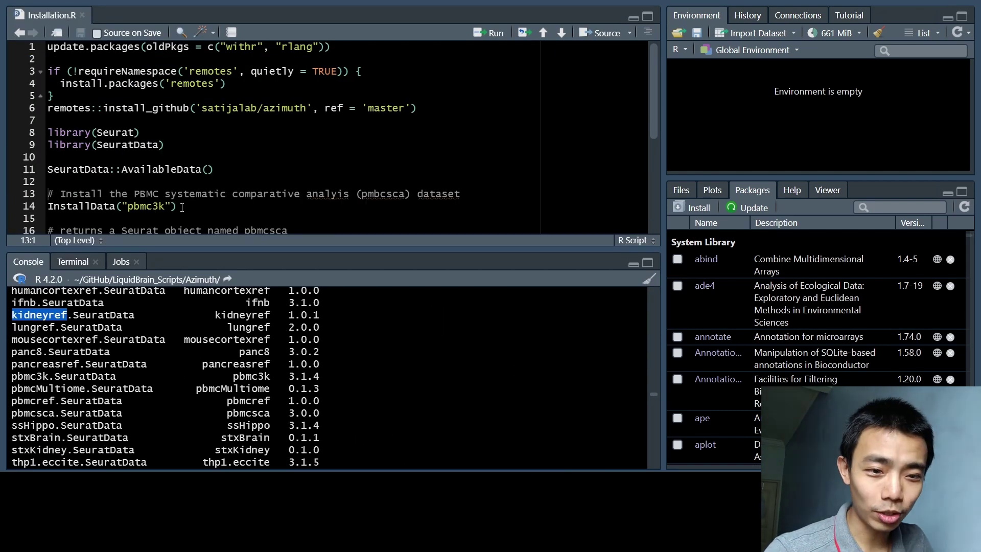
# Step: Review the InstallData line for pbmc3k, then run LoadData("pbmc3k") and library(Azimuth) from the script
pyautogui.moveTo(182, 207); pyautogui.dragTo(48, 207)
pyautogui.scroll(-5, 347, 121)
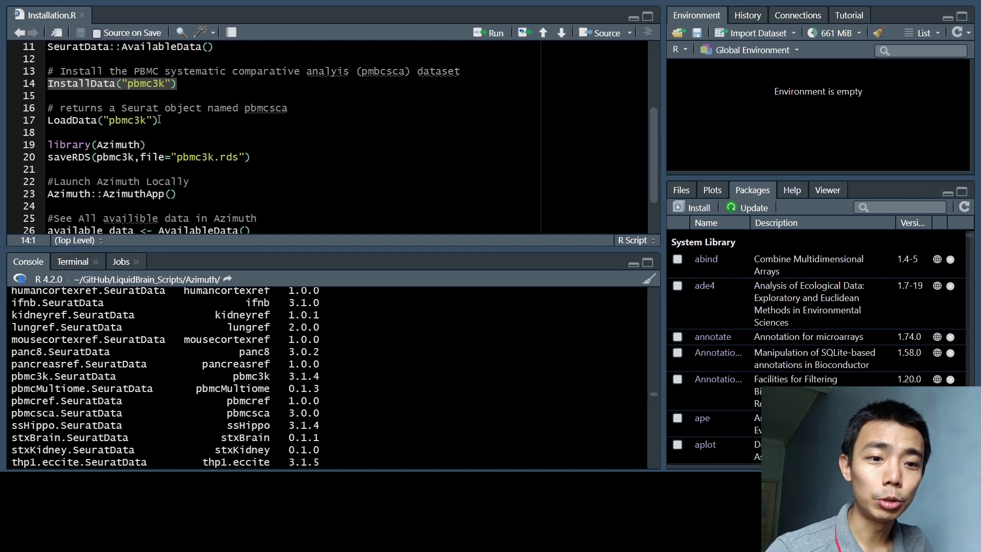
pyautogui.click(273, 123)
pyautogui.hotkey('ctrl', 'Return')
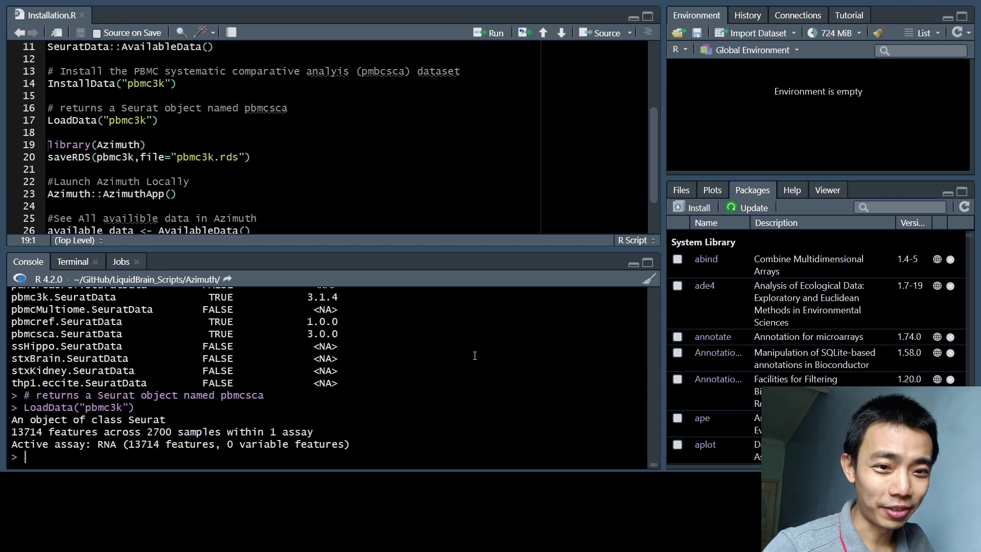
pyautogui.hotkey('ctrl', 'Return')
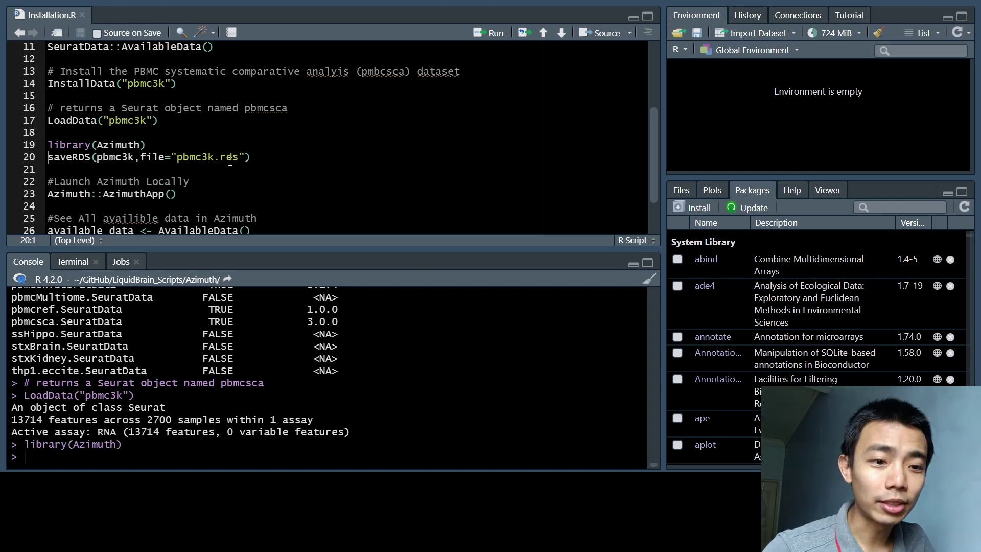
# Step: Move the saveRDS line for pbmc3k.rds directly below LoadData, run it, and remove the extra blank line under library(Azimuth)
pyautogui.tripleClick(93, 157)
pyautogui.hotkey('ctrl', 'c')
pyautogui.press('BackSpace')
pyautogui.click(50, 137)
pyautogui.hotkey('ctrl', 'v')
pyautogui.press('Return')
pyautogui.press('Up')
pyautogui.hotkey('ctrl', 'Return')
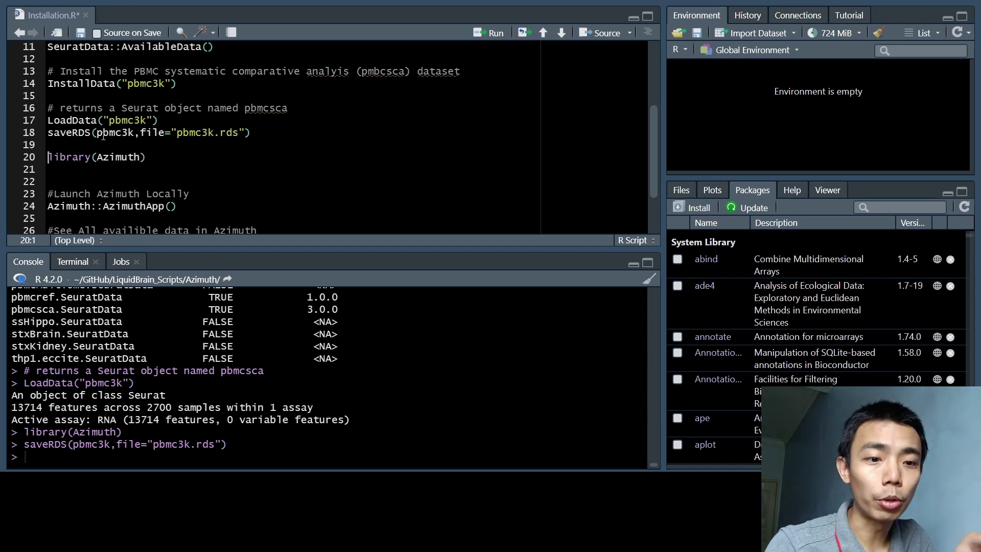
pyautogui.press('Down')
pyautogui.press('BackSpace')
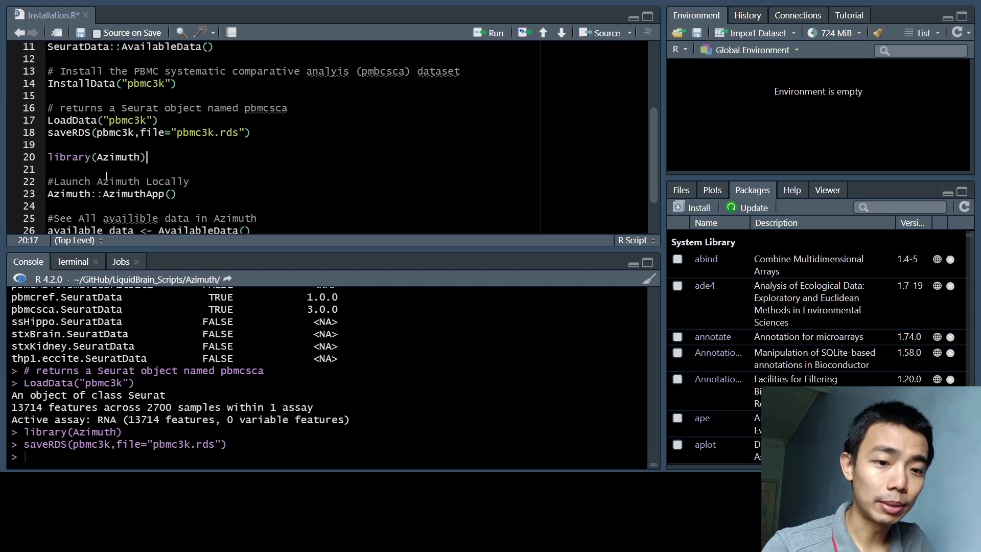
# Step: Load the Azimuth library, launch the app locally with Azimuth::AzimuthApp(), and maximize its window to inspect the file upload sidebar
pyautogui.hotkey('ctrl', 'Return')
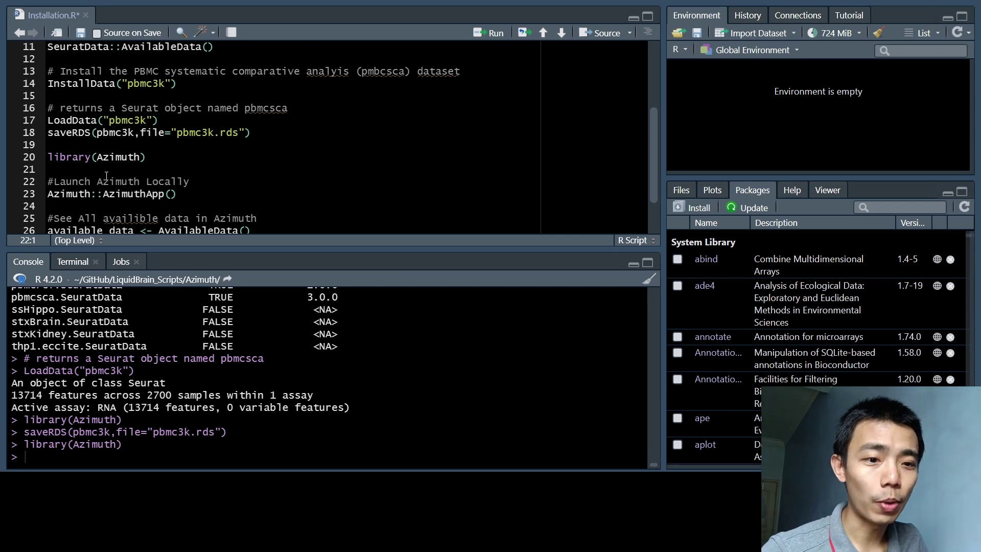
pyautogui.hotkey('ctrl', 'Return')
pyautogui.hotkey('ctrl', 'Return')
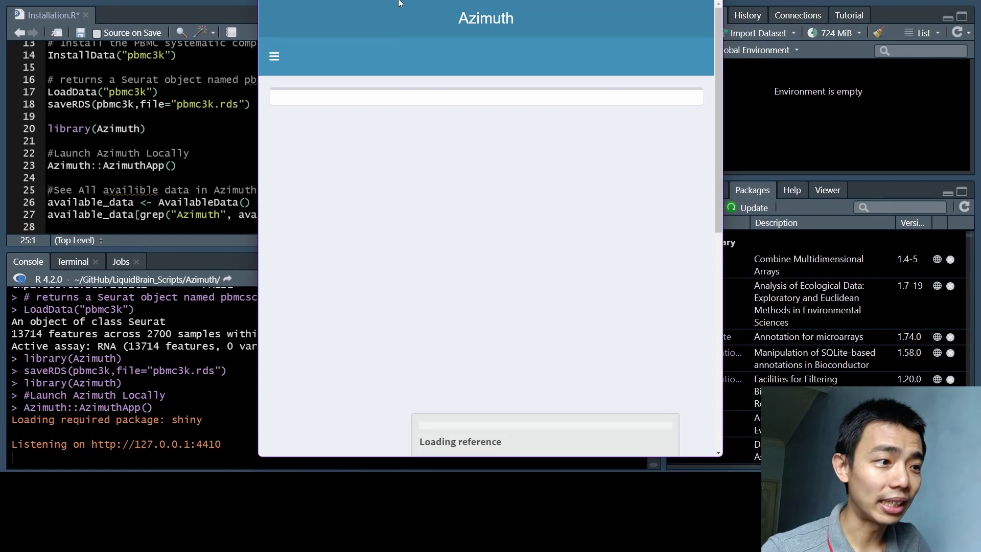
pyautogui.doubleClick(400, 3)
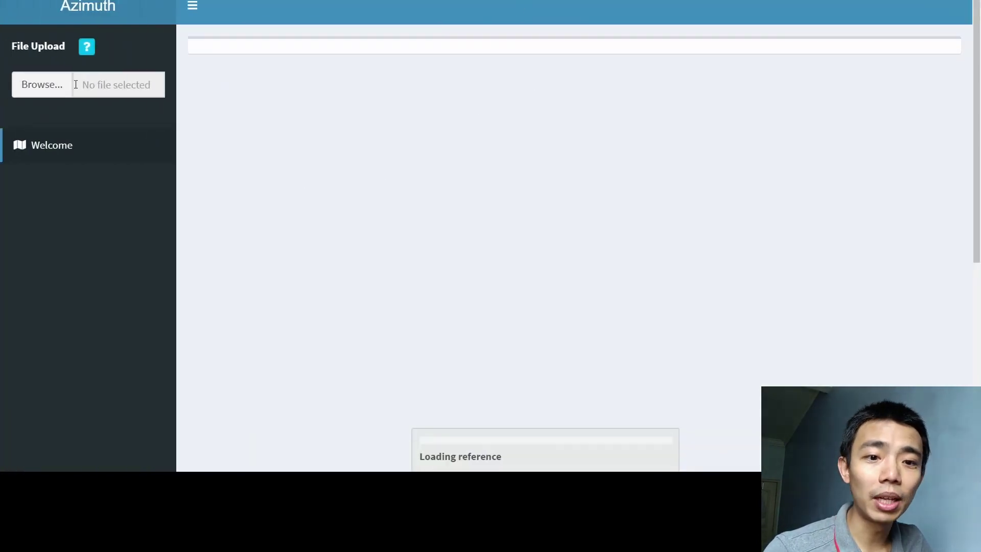
pyautogui.click(98, 82)
pyautogui.click(95, 48)
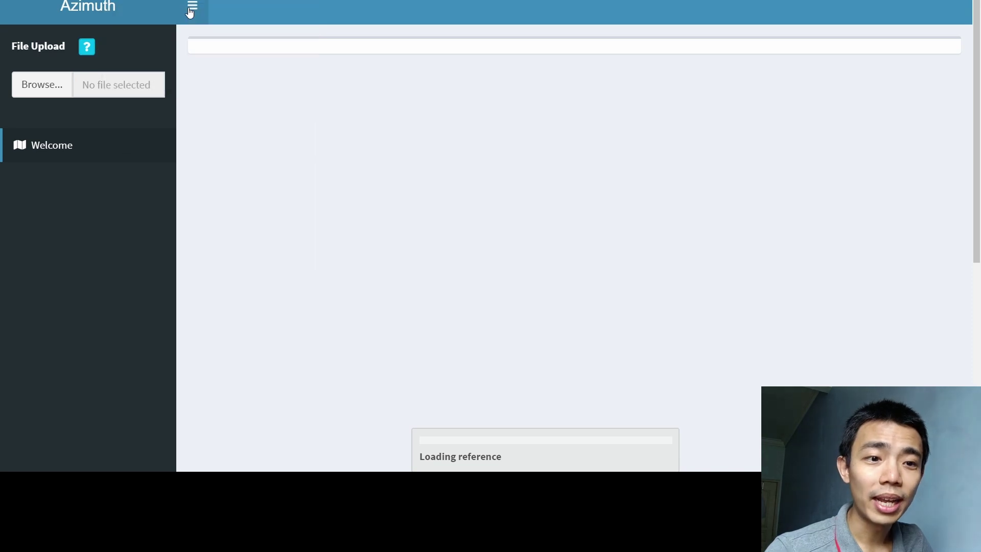
pyautogui.click(190, 13)
pyautogui.click(193, 6)
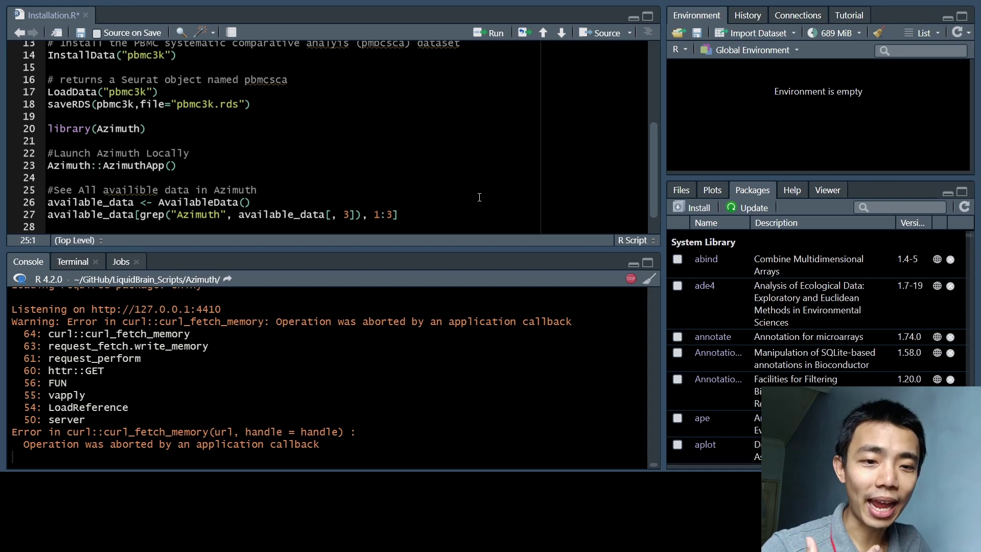
# Step: Return to the script and terminate the unresponsive R session
pyautogui.click(537, 193)
pyautogui.scroll(-1, 526, 197)
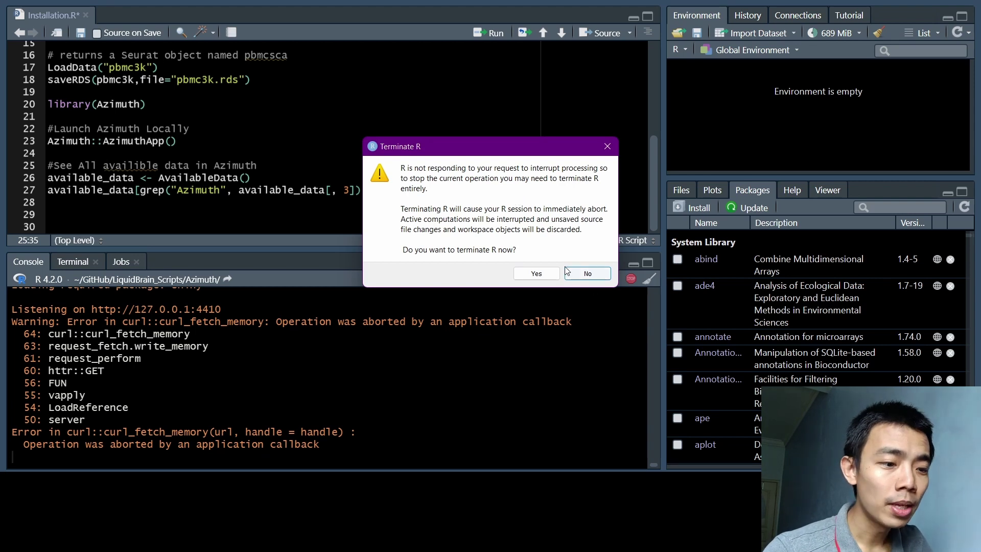
pyautogui.click(587, 273)
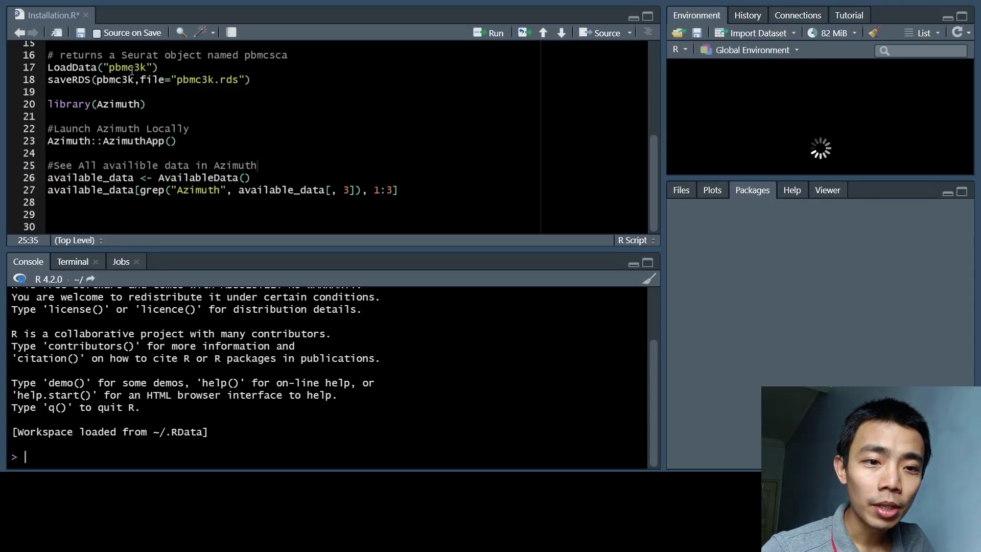
# Step: Reload the Azimuth library and run the lines that filter available_data for Azimuth references, showing columns 1 to 3
pyautogui.click(145, 103)
pyautogui.hotkey('ctrl', 'Return')
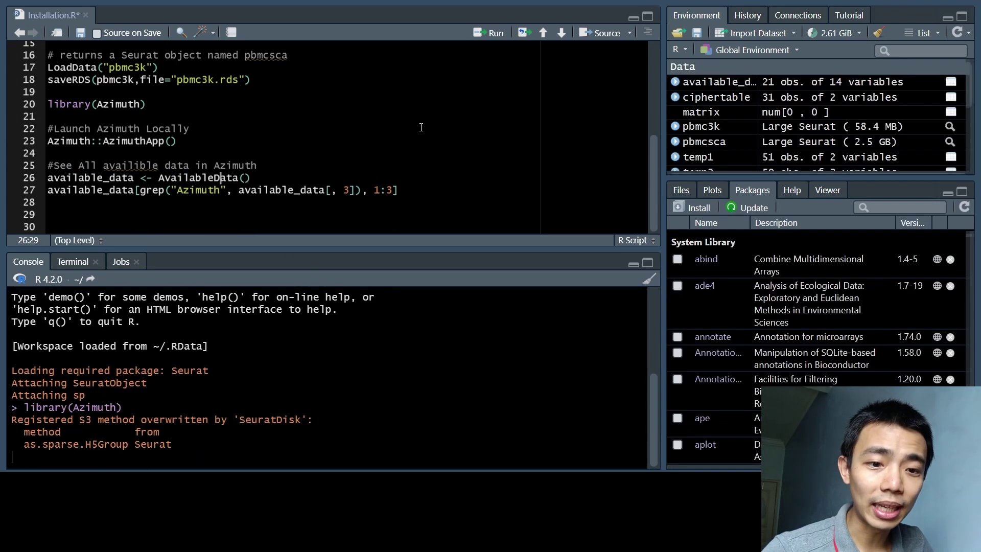
pyautogui.press('Down')
pyautogui.press('Down')
pyautogui.press('Down')
pyautogui.hotkey('ctrl', 'Return')
pyautogui.hotkey('ctrl', 'Return')
pyautogui.hotkey('ctrl', 'Return')
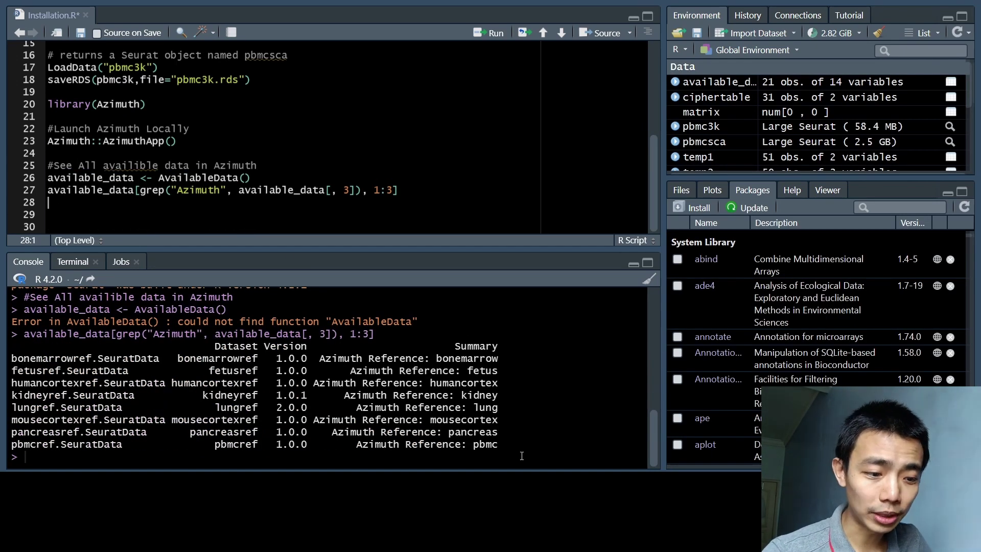
pyautogui.moveTo(498, 444); pyautogui.dragTo(9, 349)
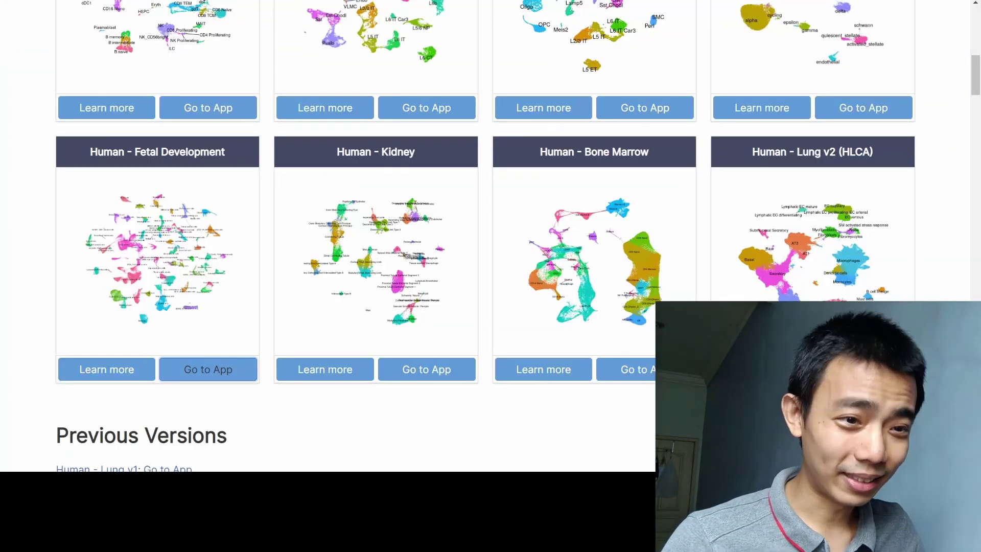
# Step: Switch to the Azimuth website and look over its reference cards, previous versions and general workflow sections
pyautogui.scroll(10, 344, 188)
pyautogui.scroll(-8, 344, 188)
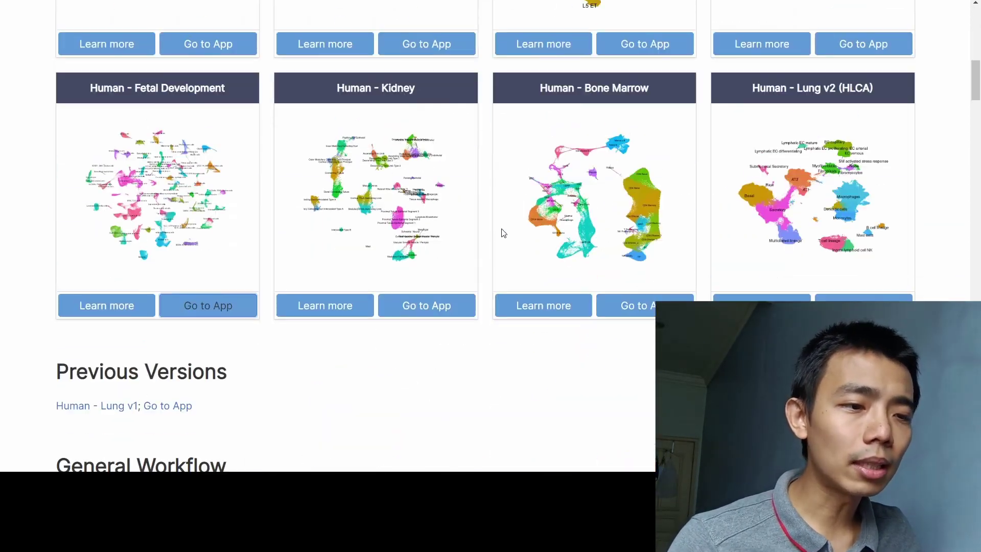
pyautogui.scroll(-6, 503, 233)
pyautogui.scroll(8, 495, 300)
pyautogui.scroll(-16, 497, 302)
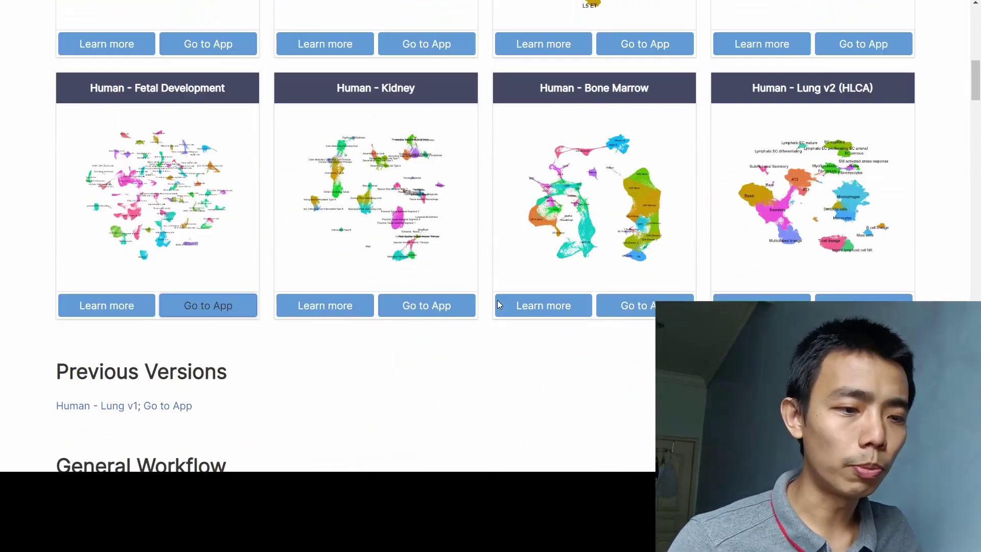
pyautogui.scroll(-7, 517, 303)
pyautogui.scroll(16, 521, 306)
pyautogui.scroll(6, 524, 304)
pyautogui.scroll(-2, 523, 304)
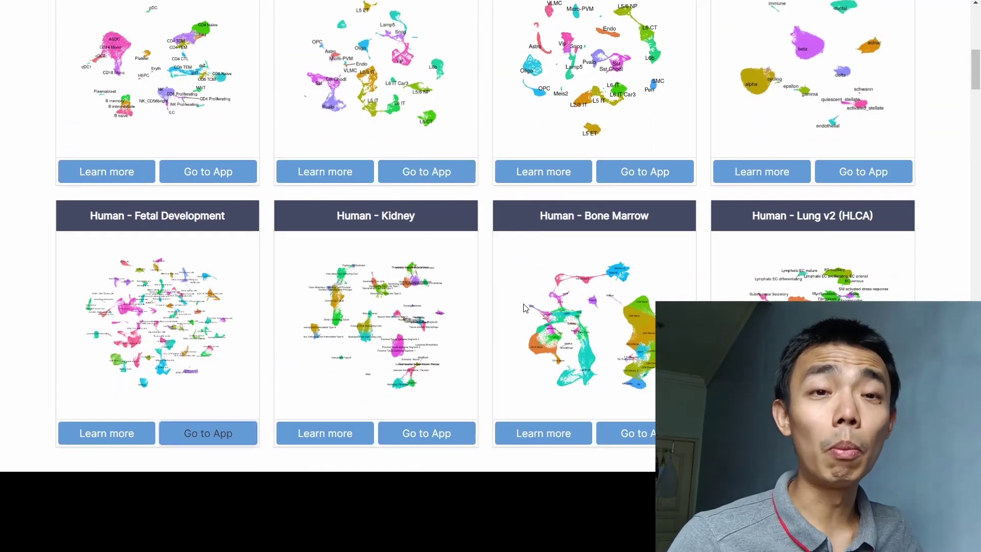